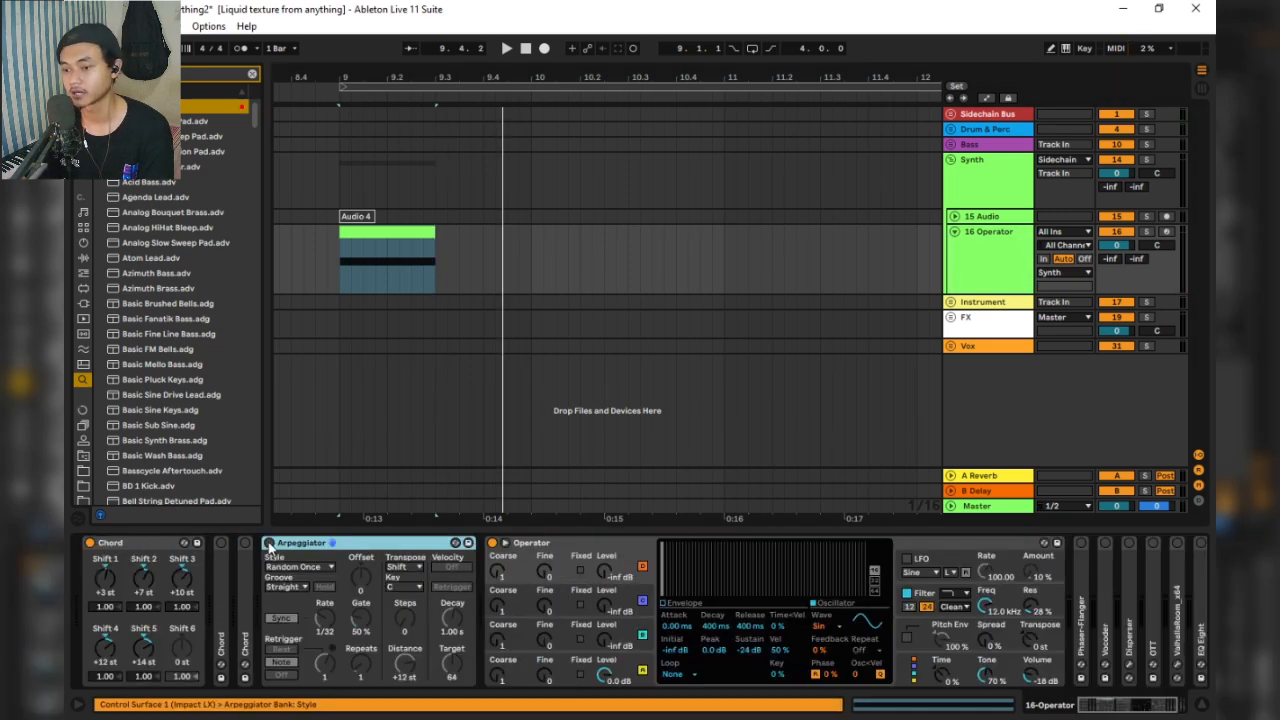
- Duplicate the Chord device to get three in a row before the Arpeggiator, and switch the Arpeggiator off
click(269, 543)
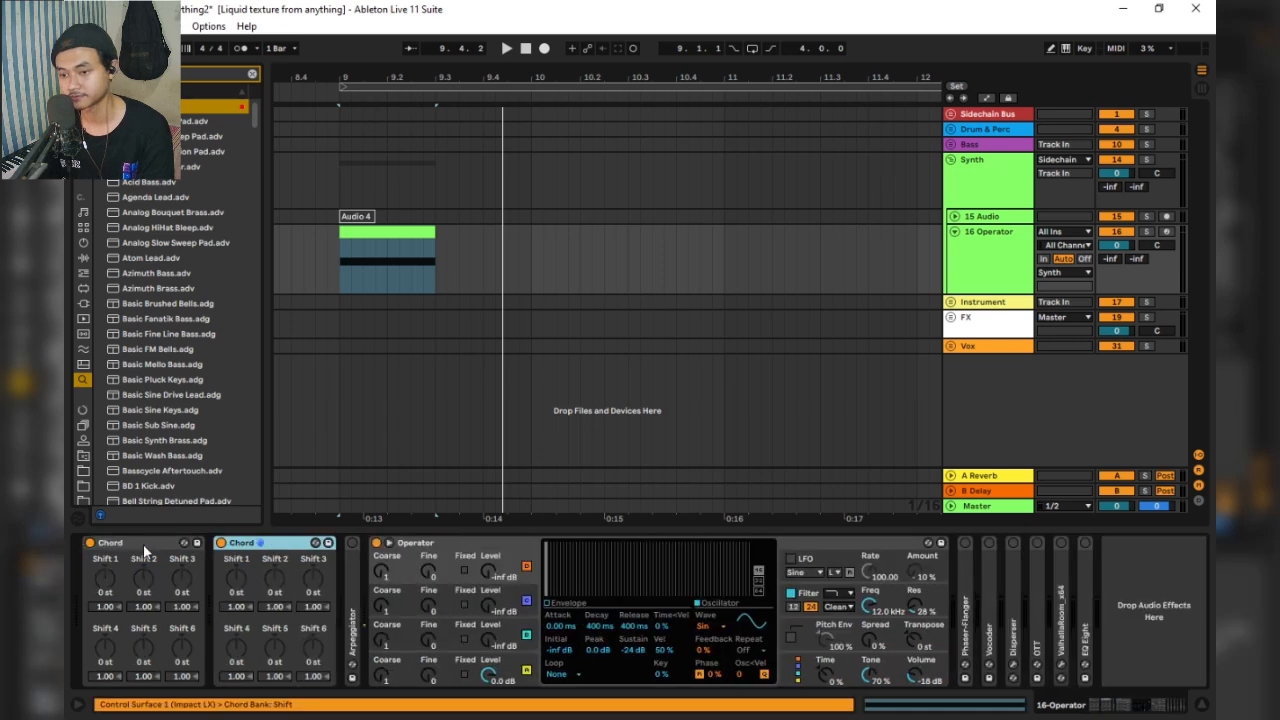
key(ctrl+d)
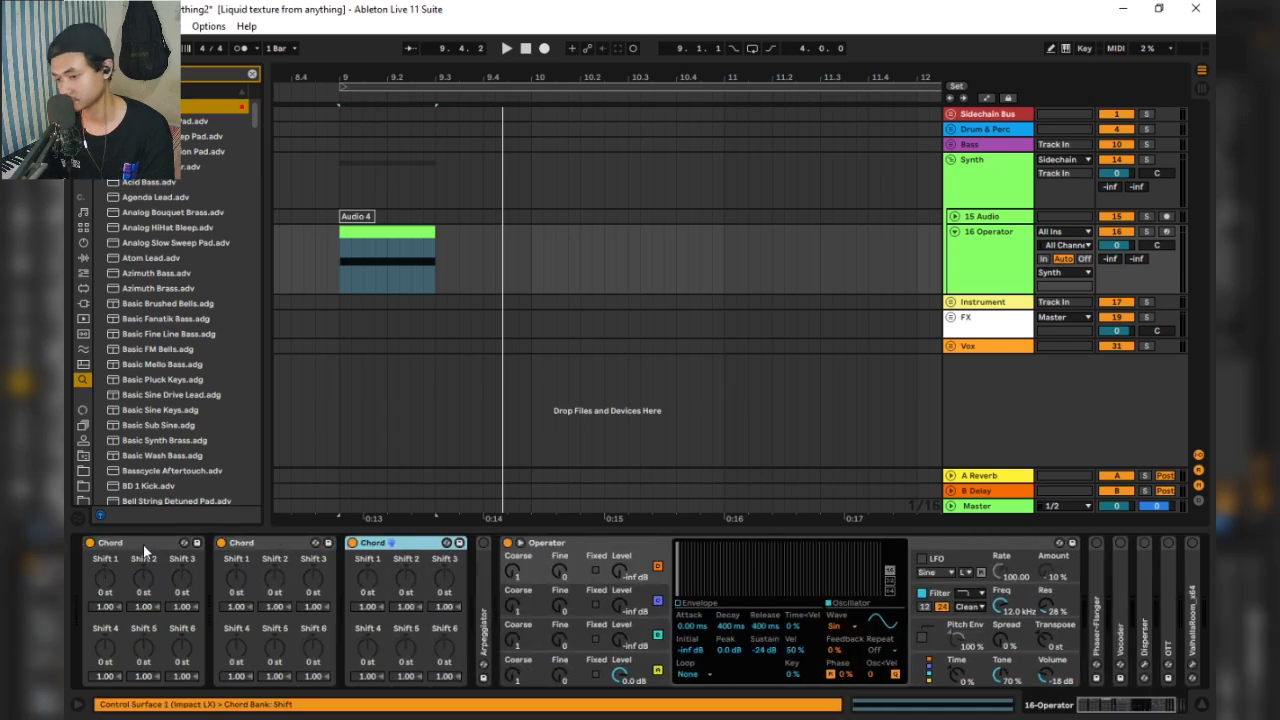
double_click(484, 548)
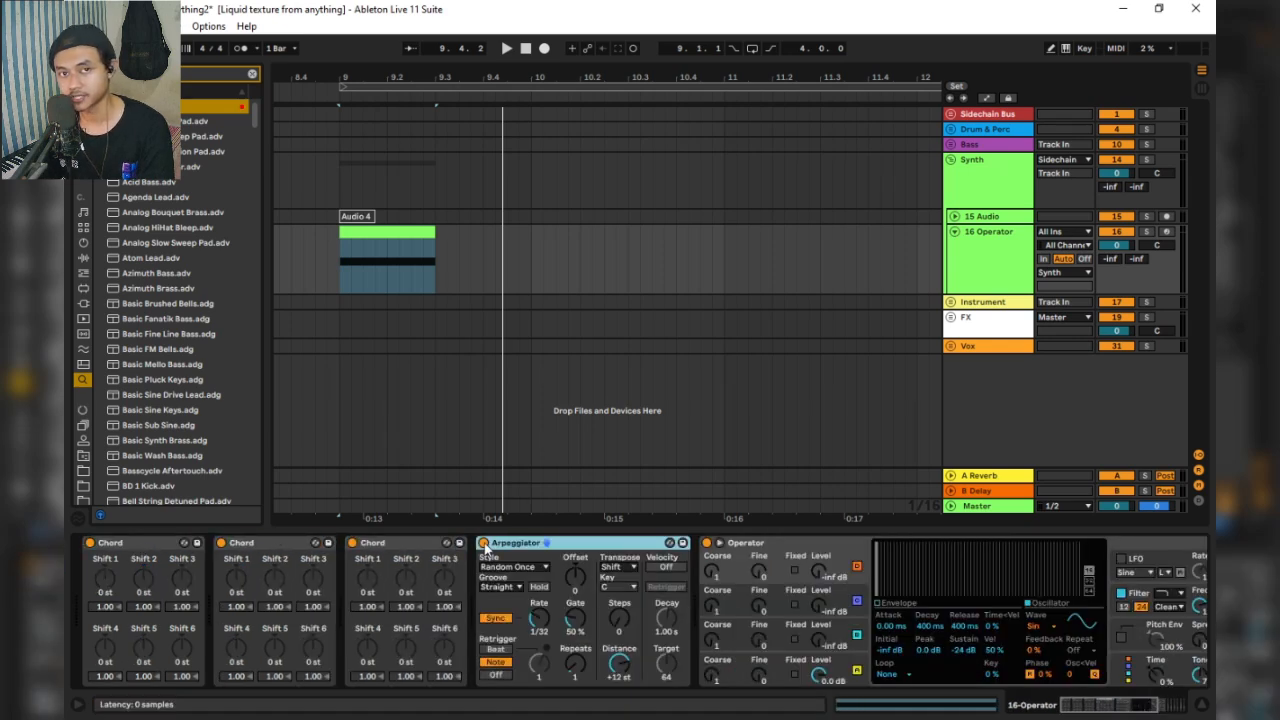
click(484, 544)
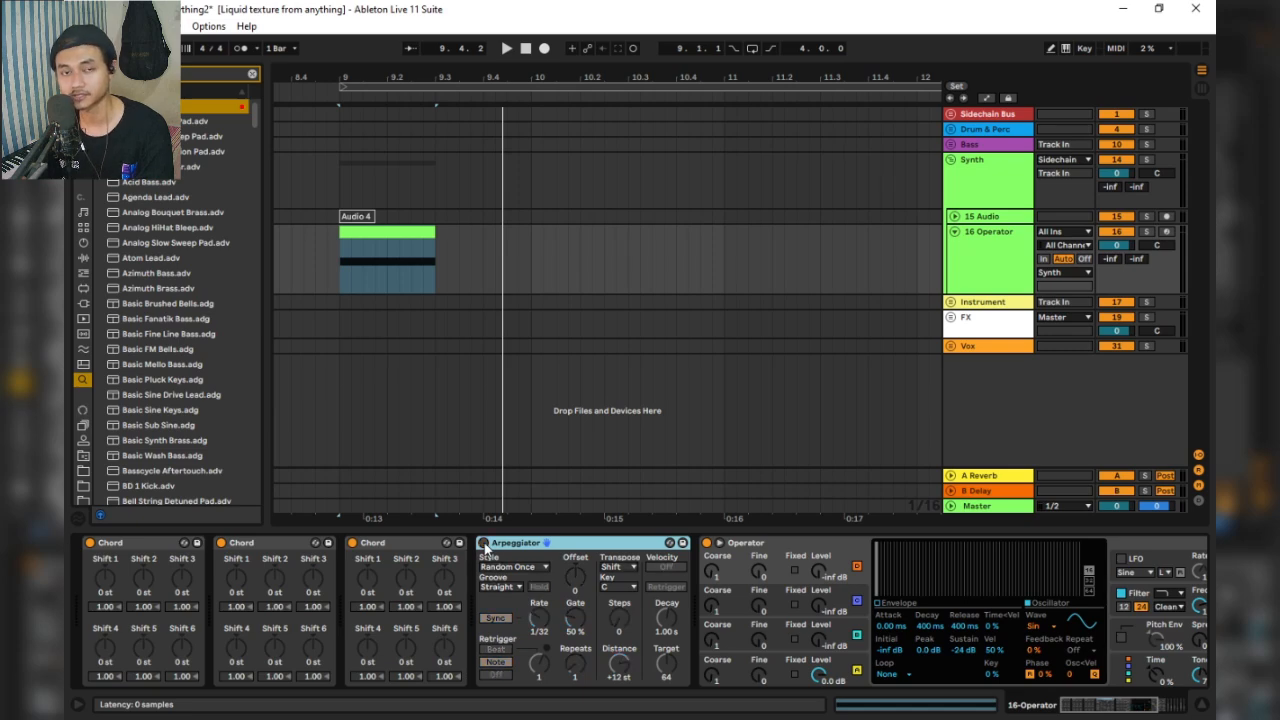
- Set the first Chord device's Shift 1 to 5 to +3, +7, +10, +12 and +14 st
click(134, 551)
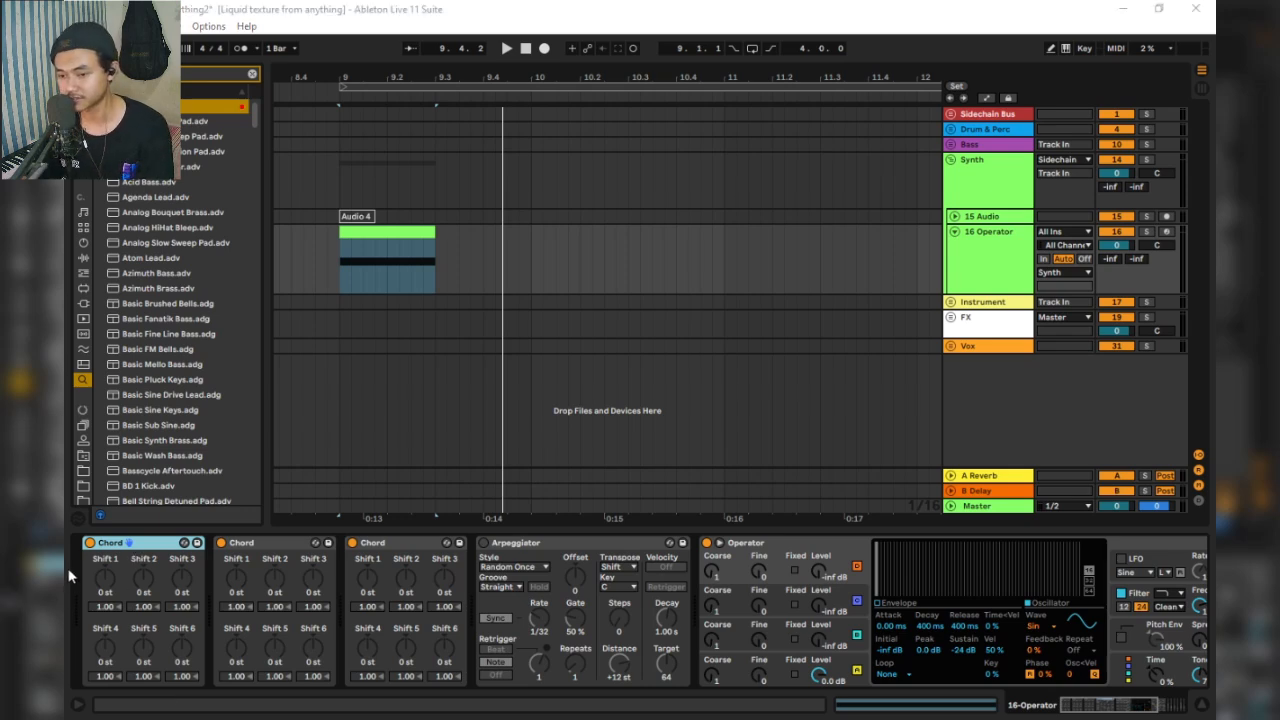
drag(109, 580, 144, 576)
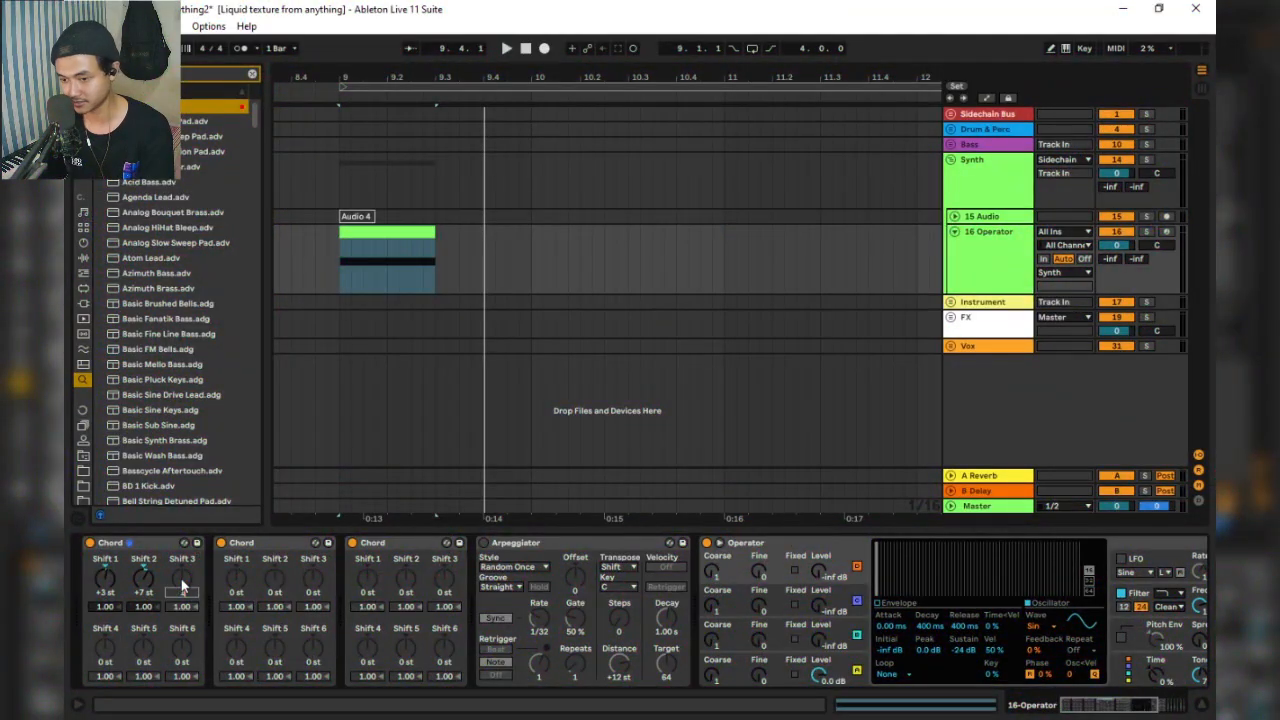
drag(182, 580, 182, 555)
drag(105, 648, 105, 620)
drag(158, 656, 158, 628)
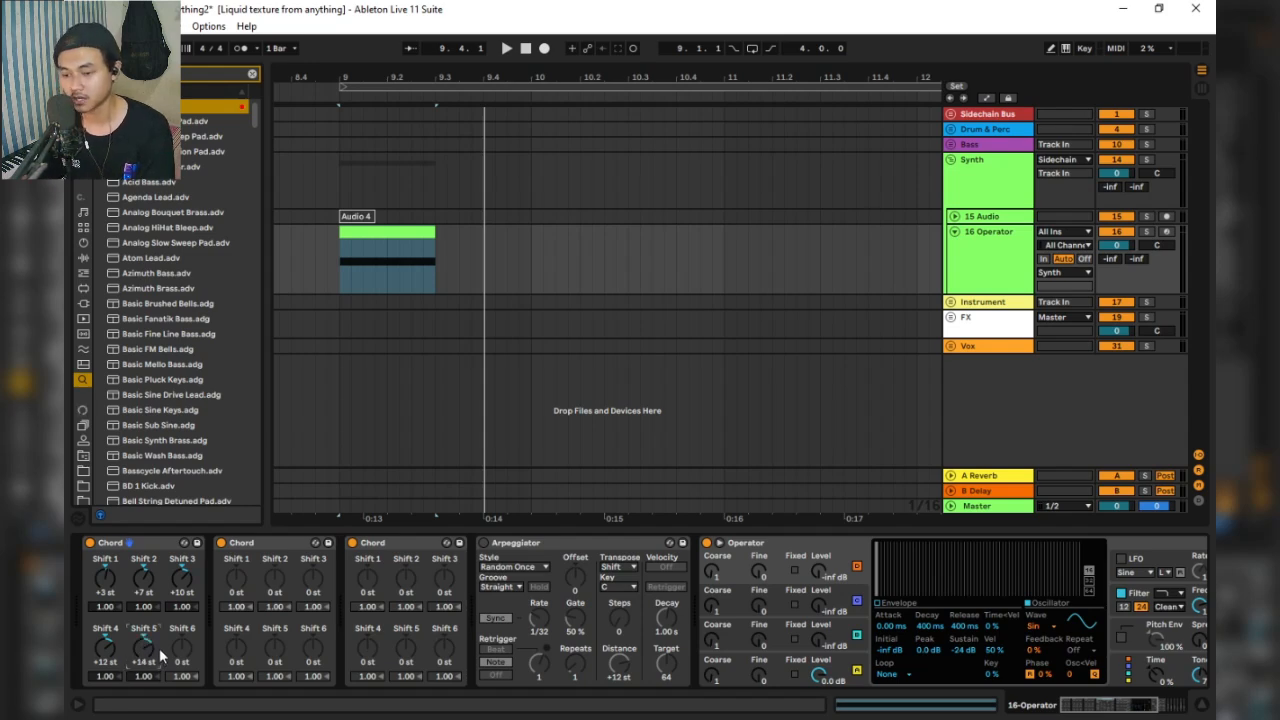
- Set Shift 1 to +12 st on both the second and the third Chord devices
click(250, 543)
click(389, 542)
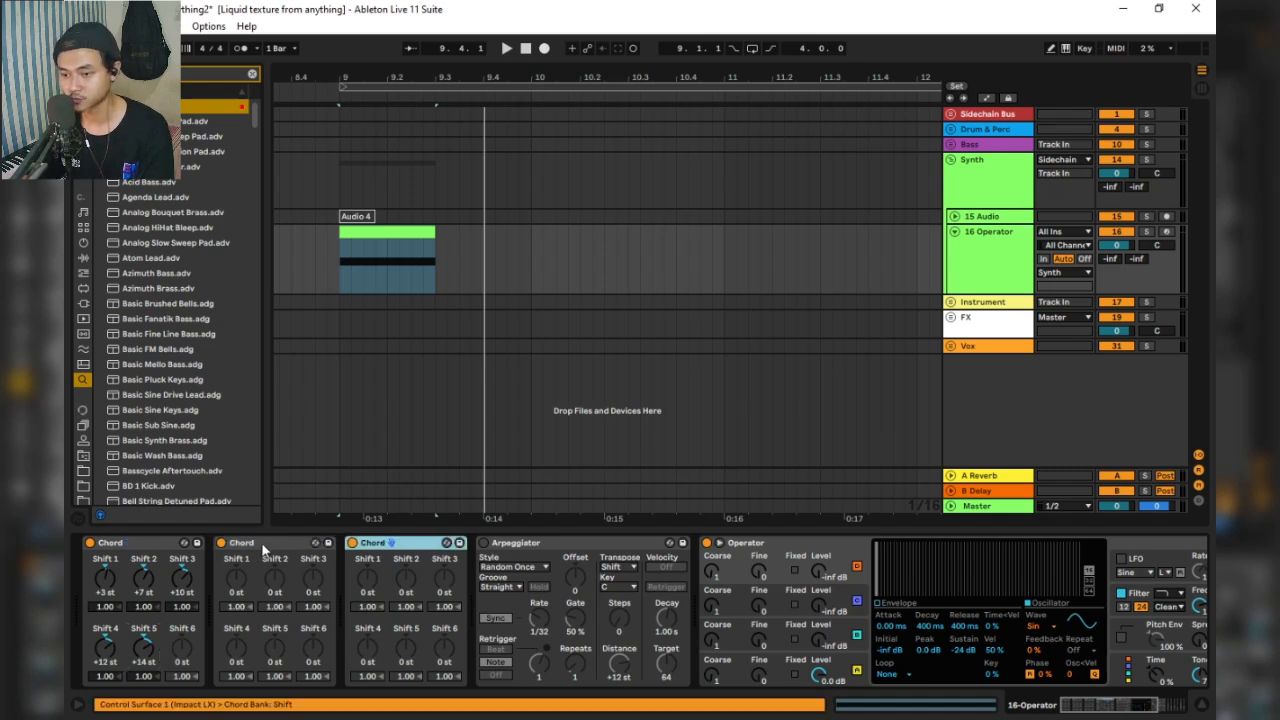
click(263, 545)
click(240, 580)
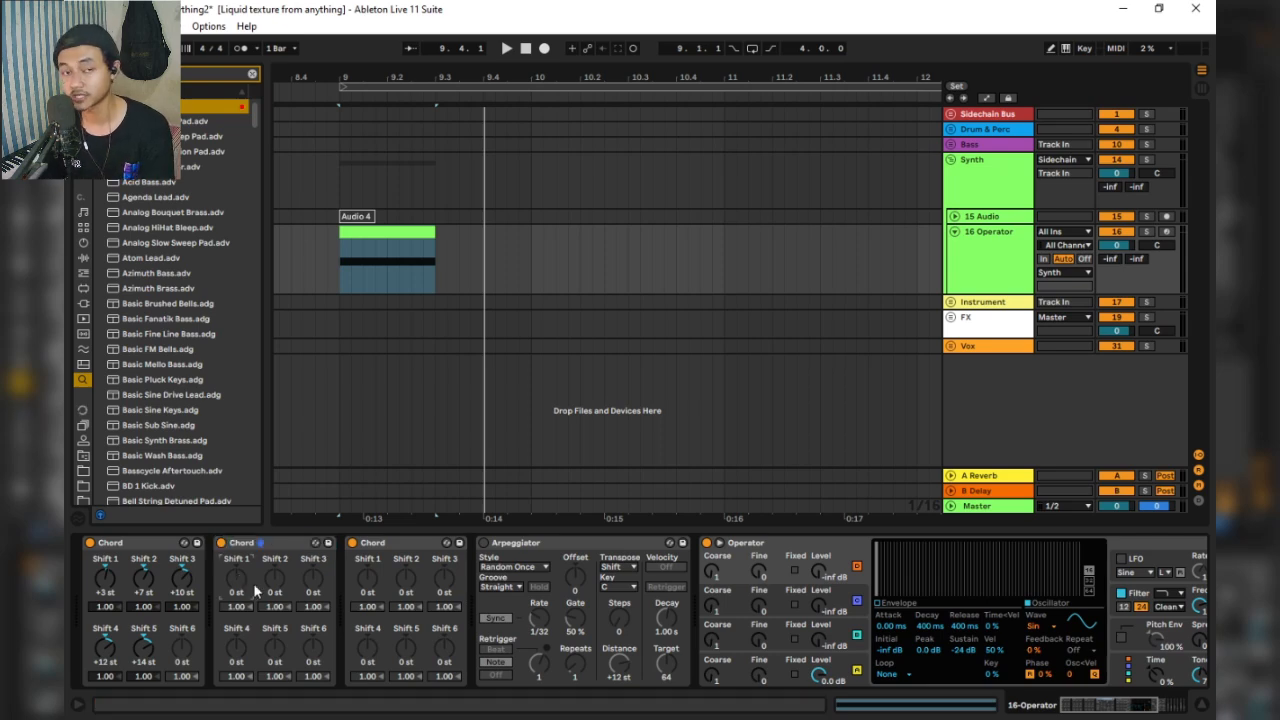
text(12)
key(Return)
click(258, 545)
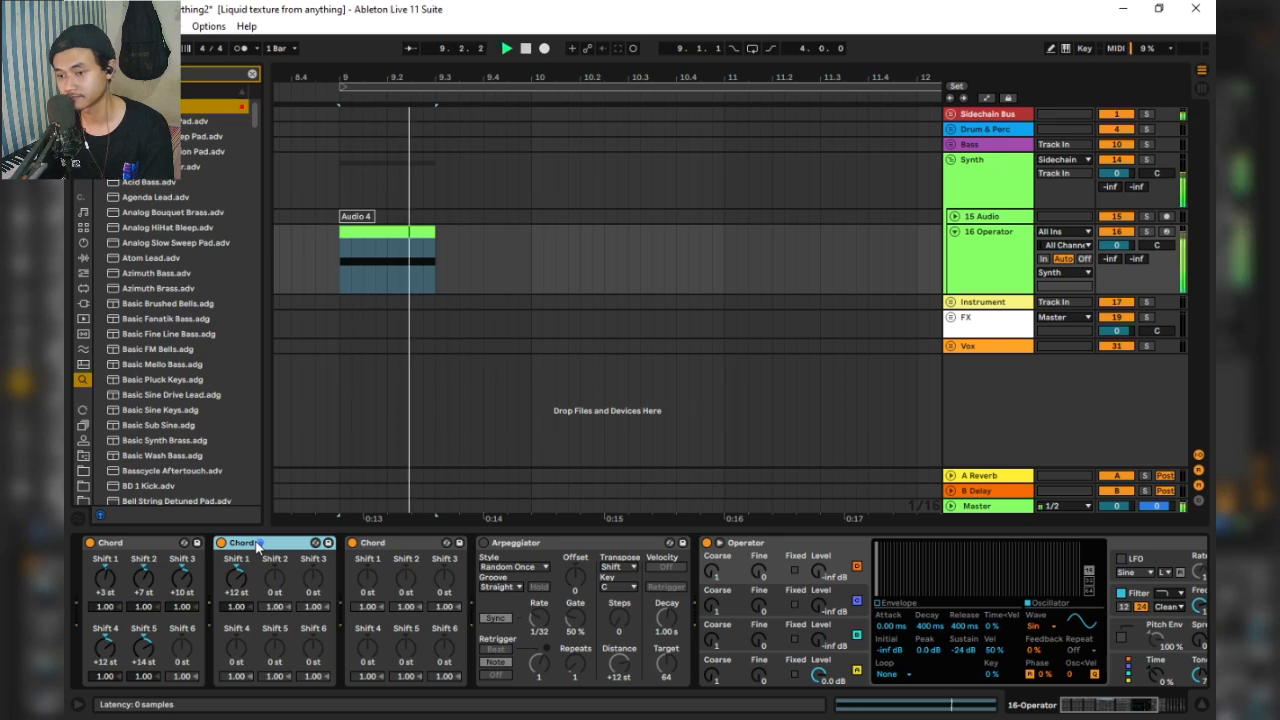
click(368, 580)
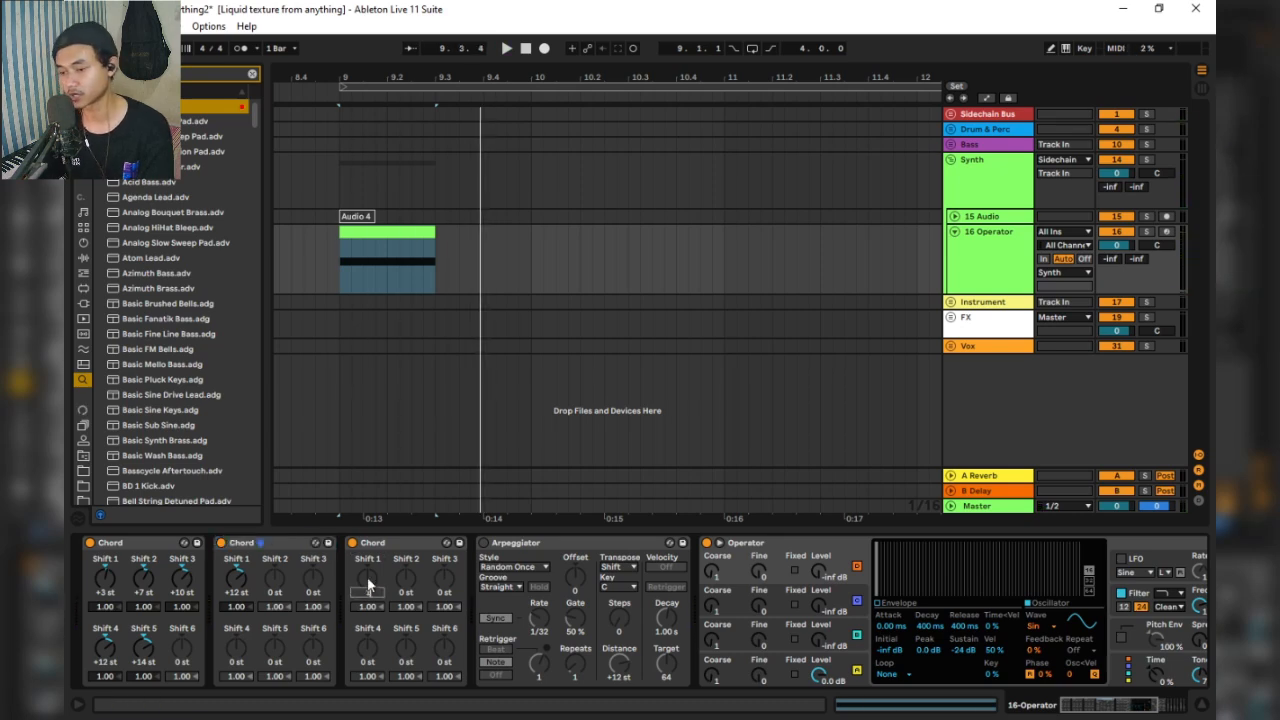
text(12)
key(Return)
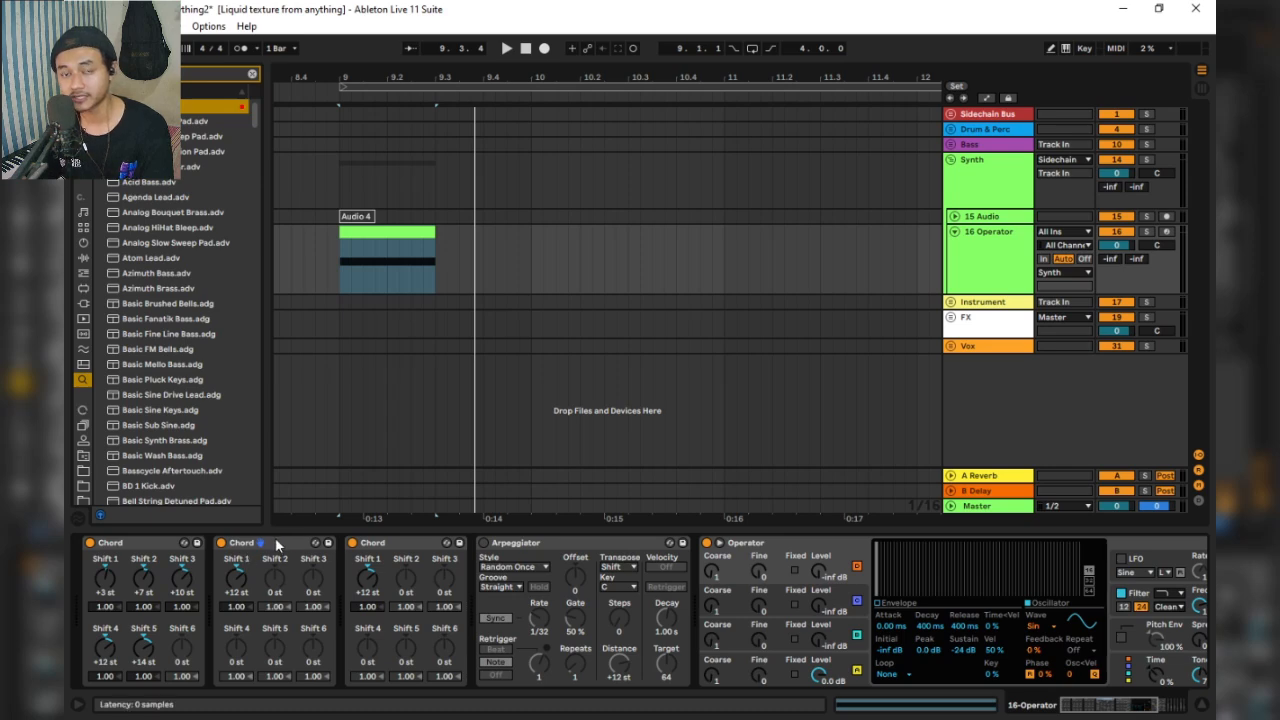
click(132, 545)
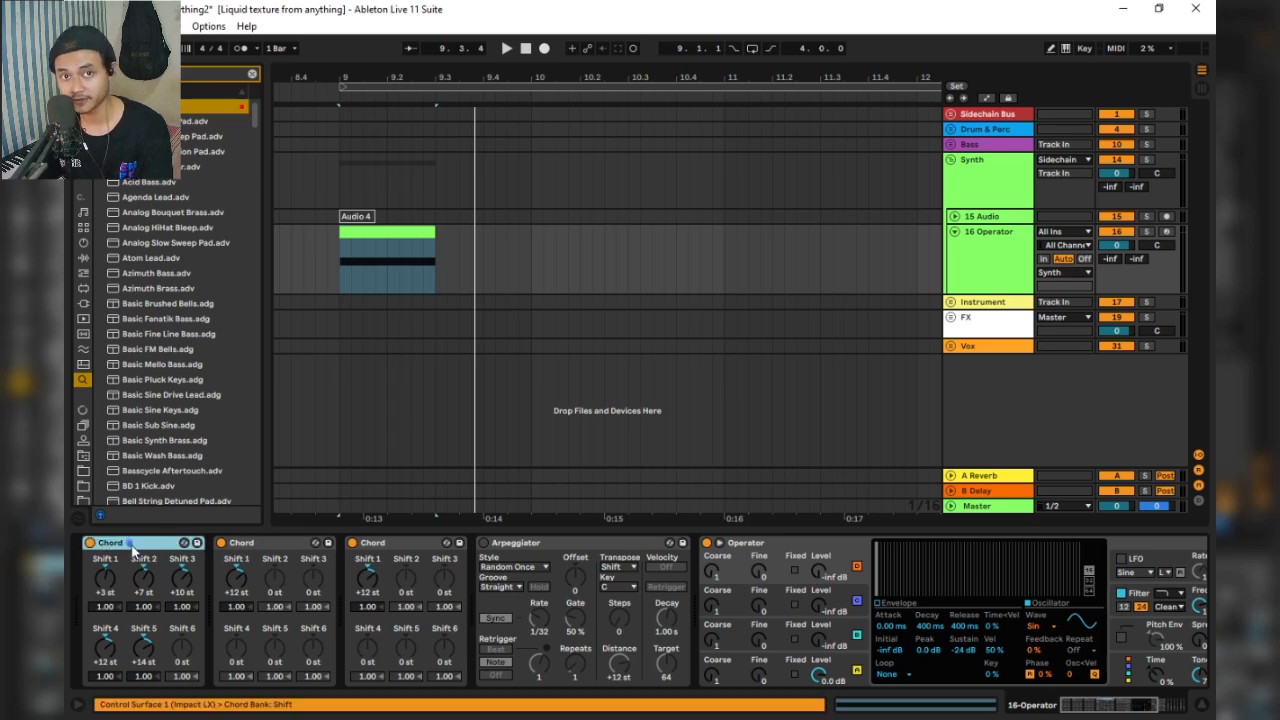
click(265, 543)
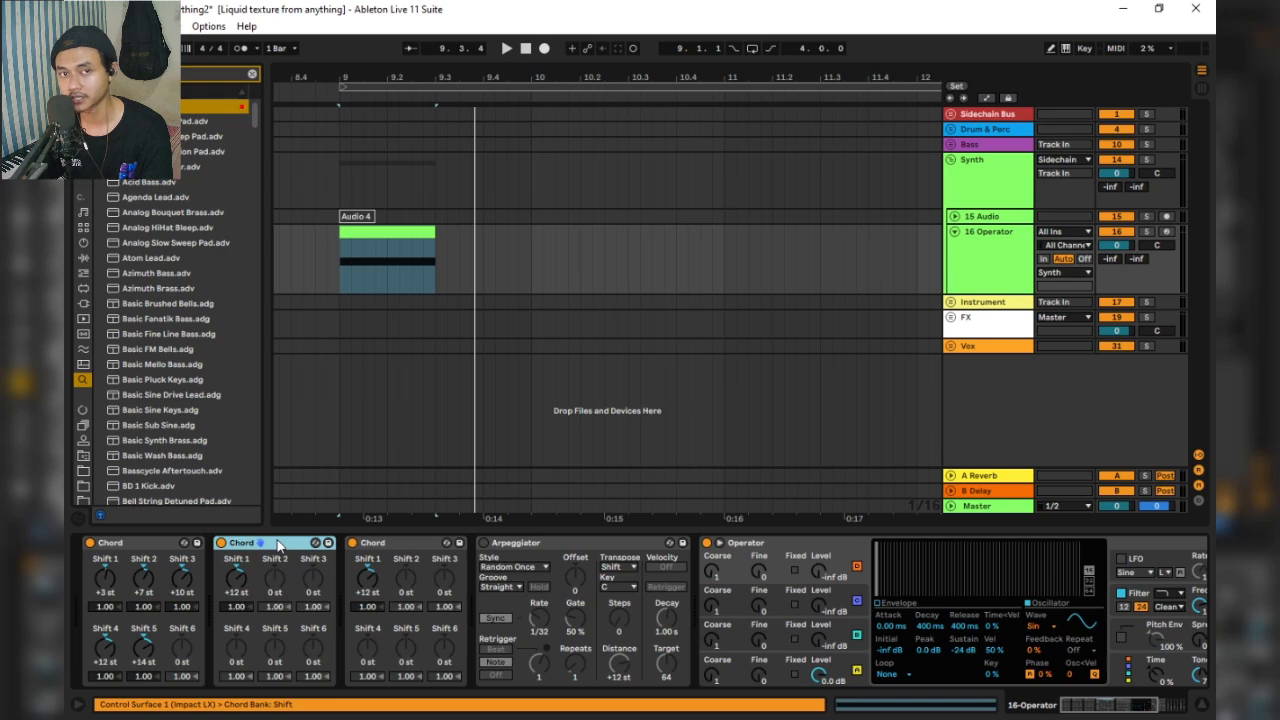
click(404, 545)
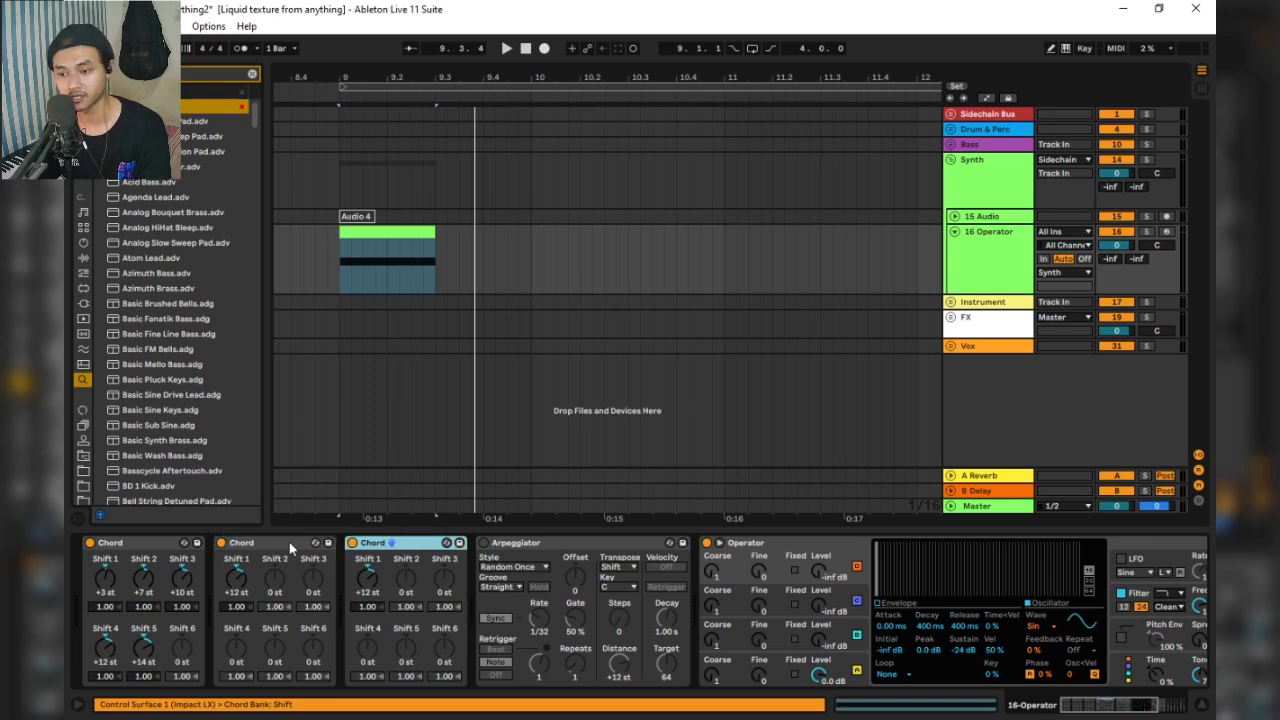
click(292, 548)
click(135, 549)
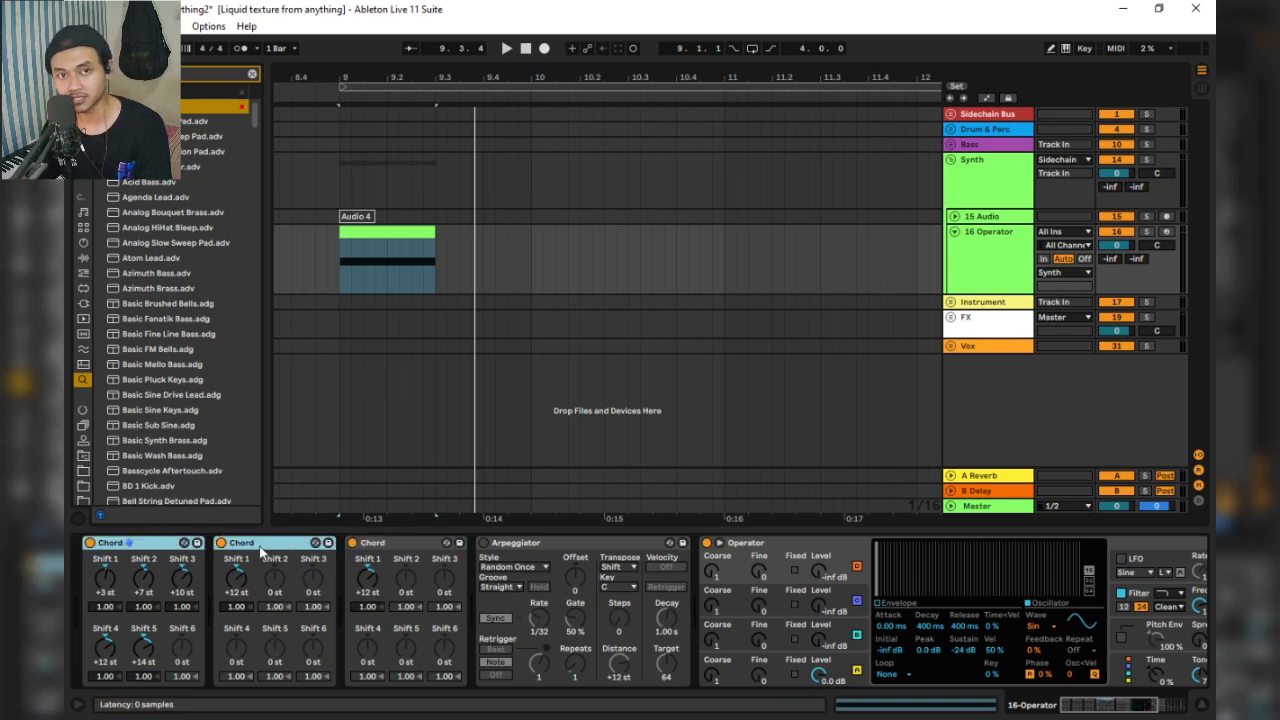
click(390, 543)
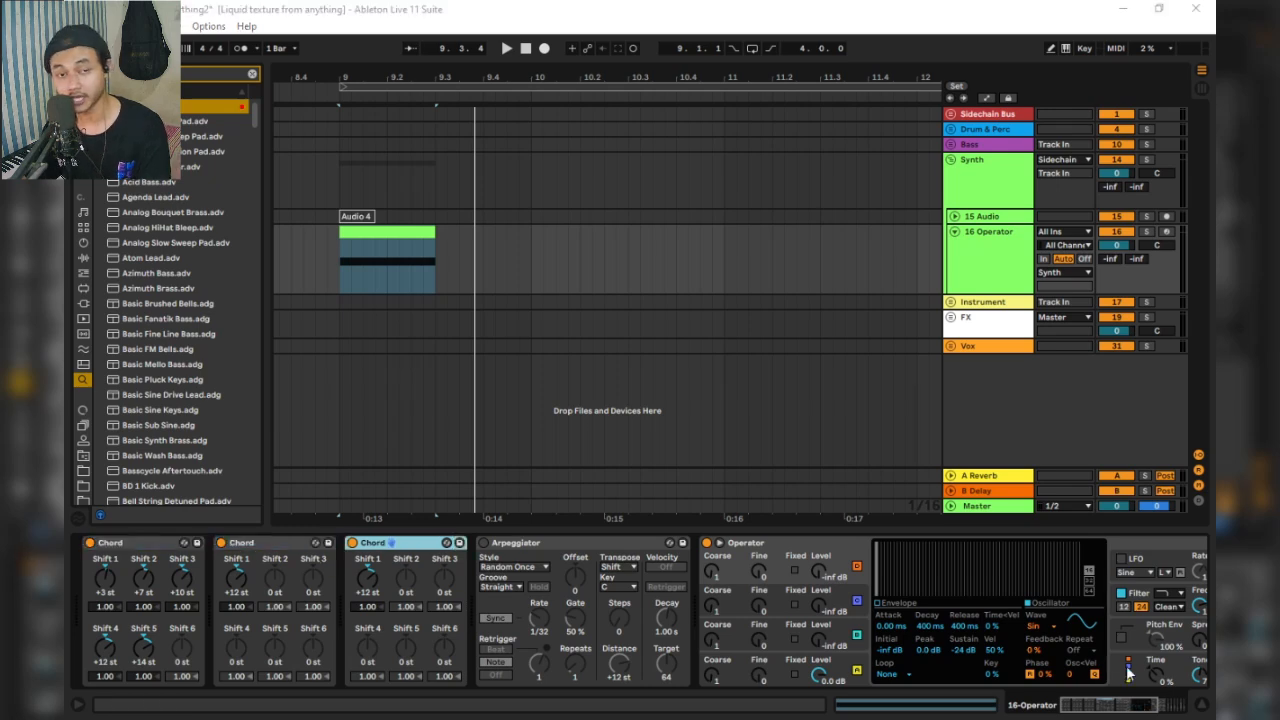
- Play back the Operator track's MIDI clip and review the first Chord device's shift values
click(341, 286)
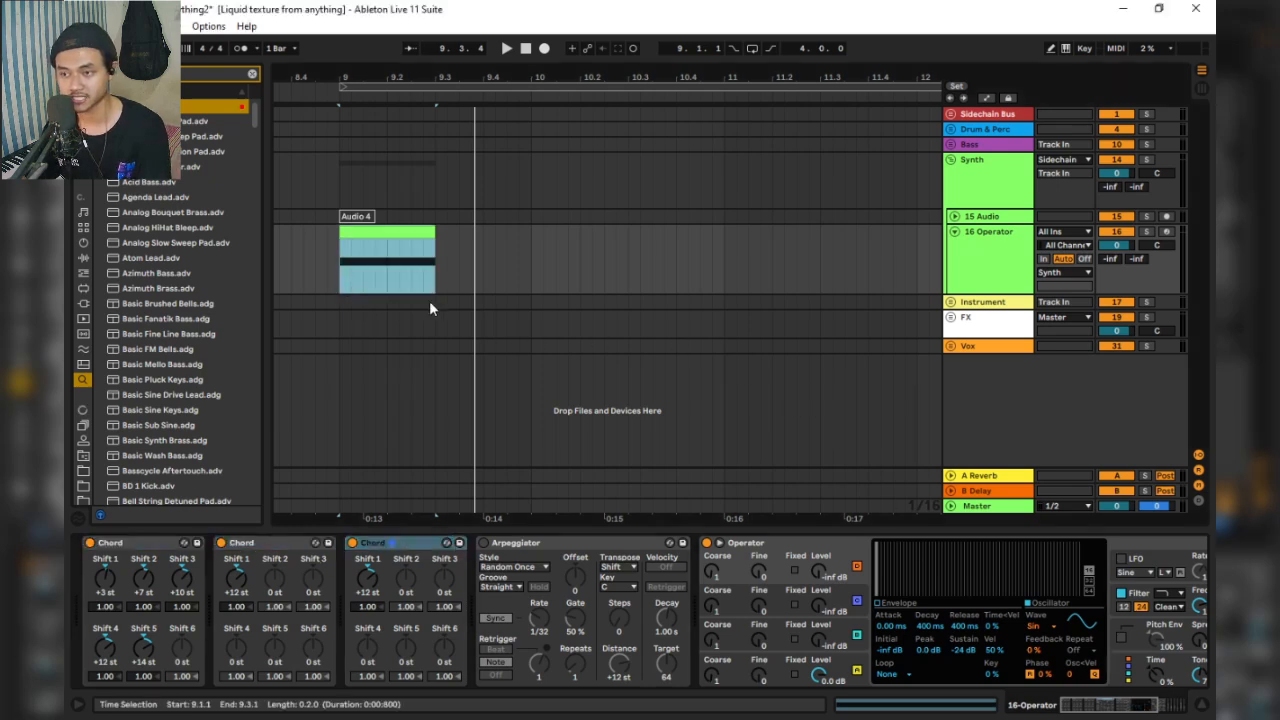
key(space)
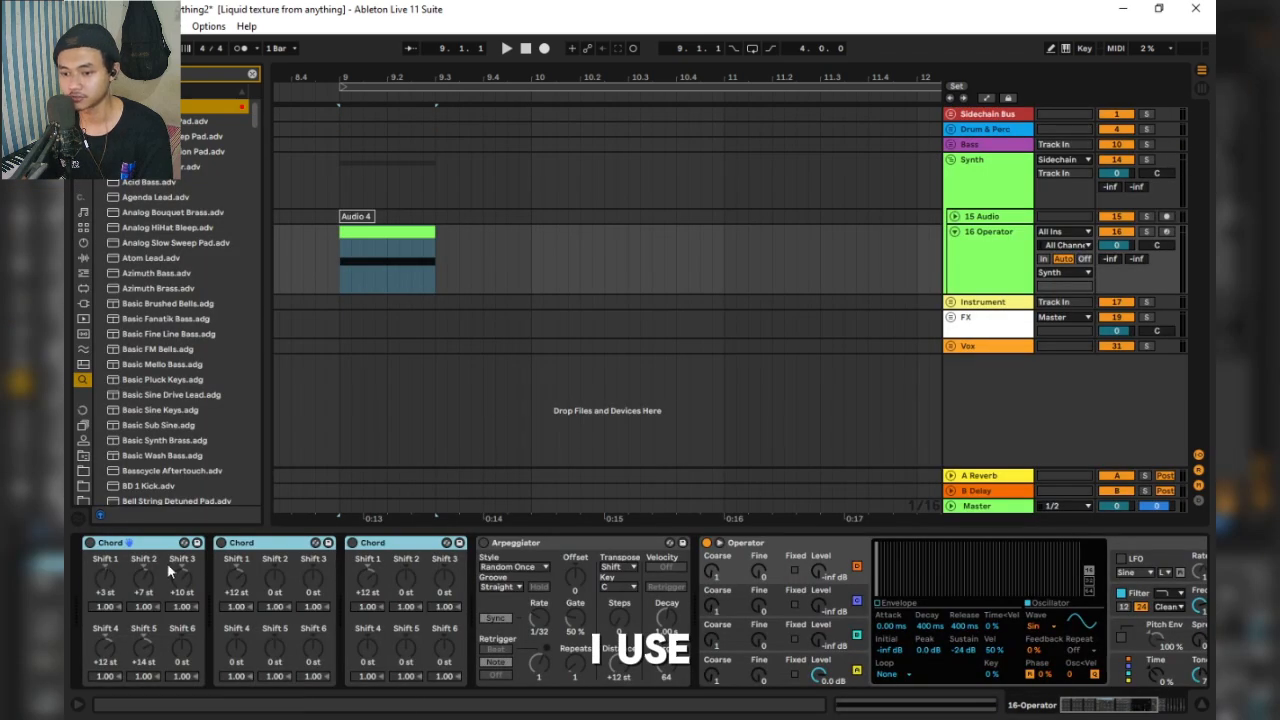
click(160, 562)
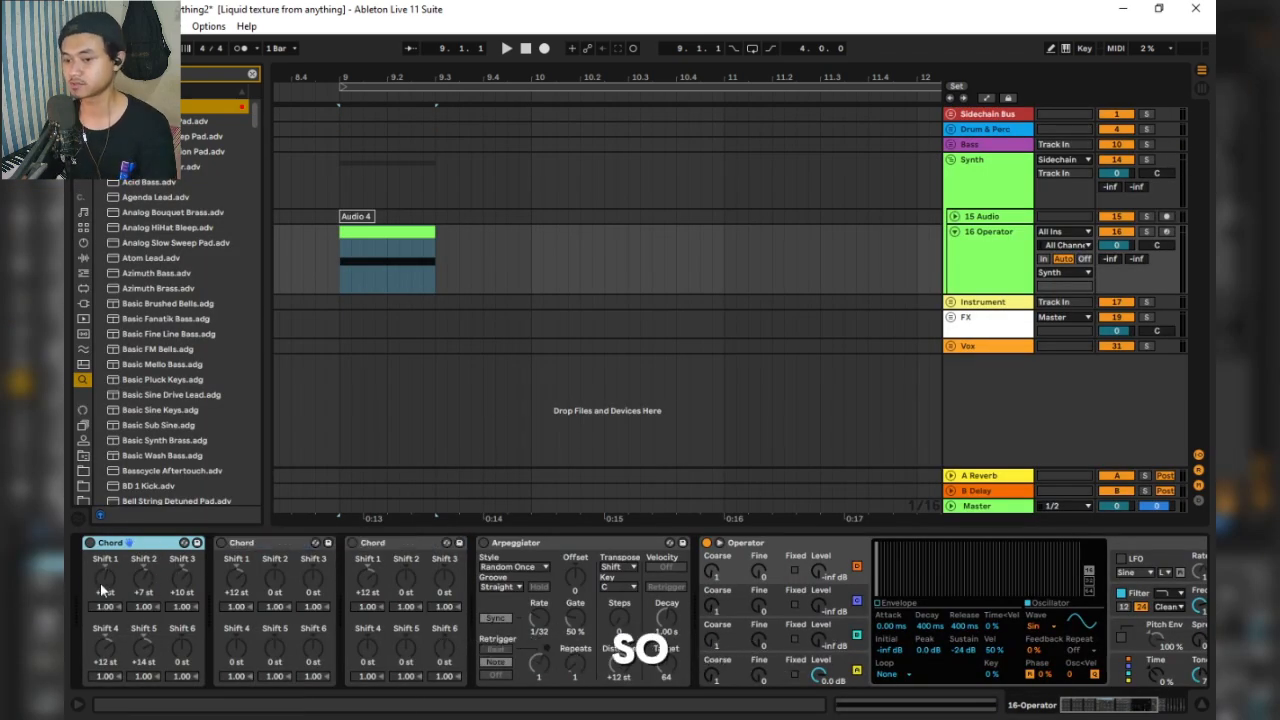
drag(100, 583, 105, 577)
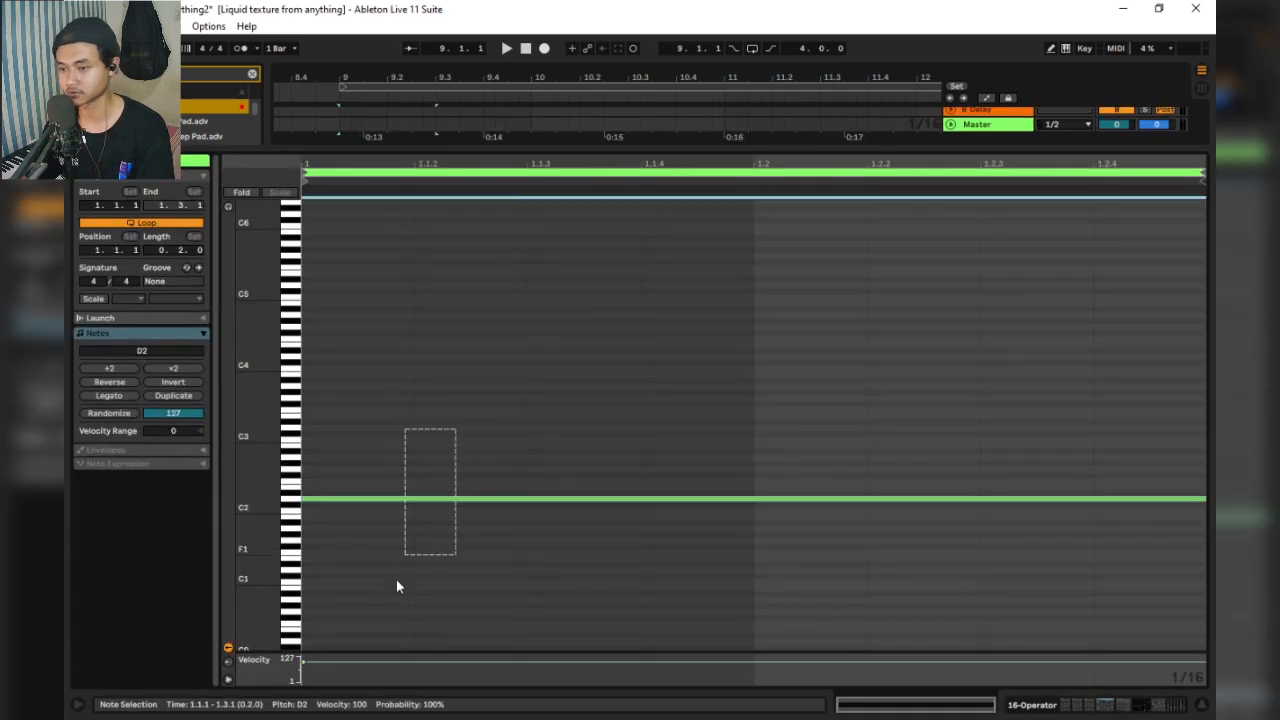
- Select the D2 note in the clip and stack full-length copies of it at F2 and A2
drag(396, 579, 396, 586)
key(space)
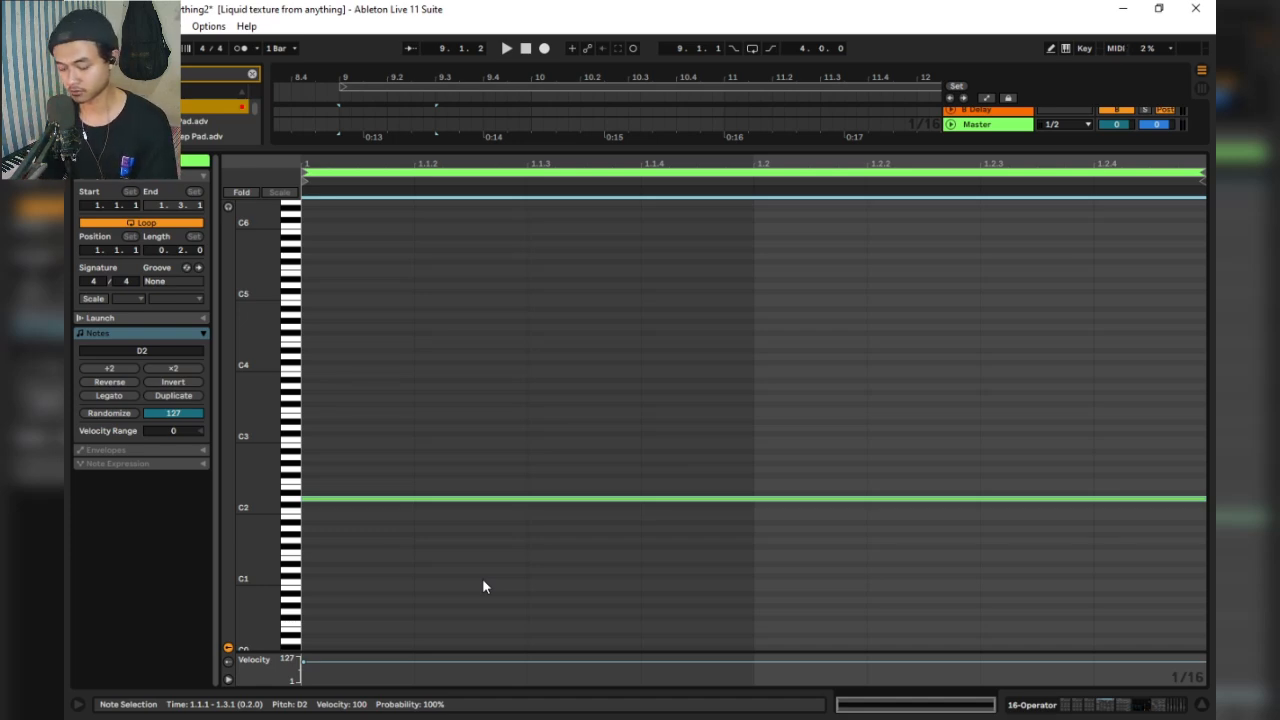
key(Up)
key(Up)
key(Up)
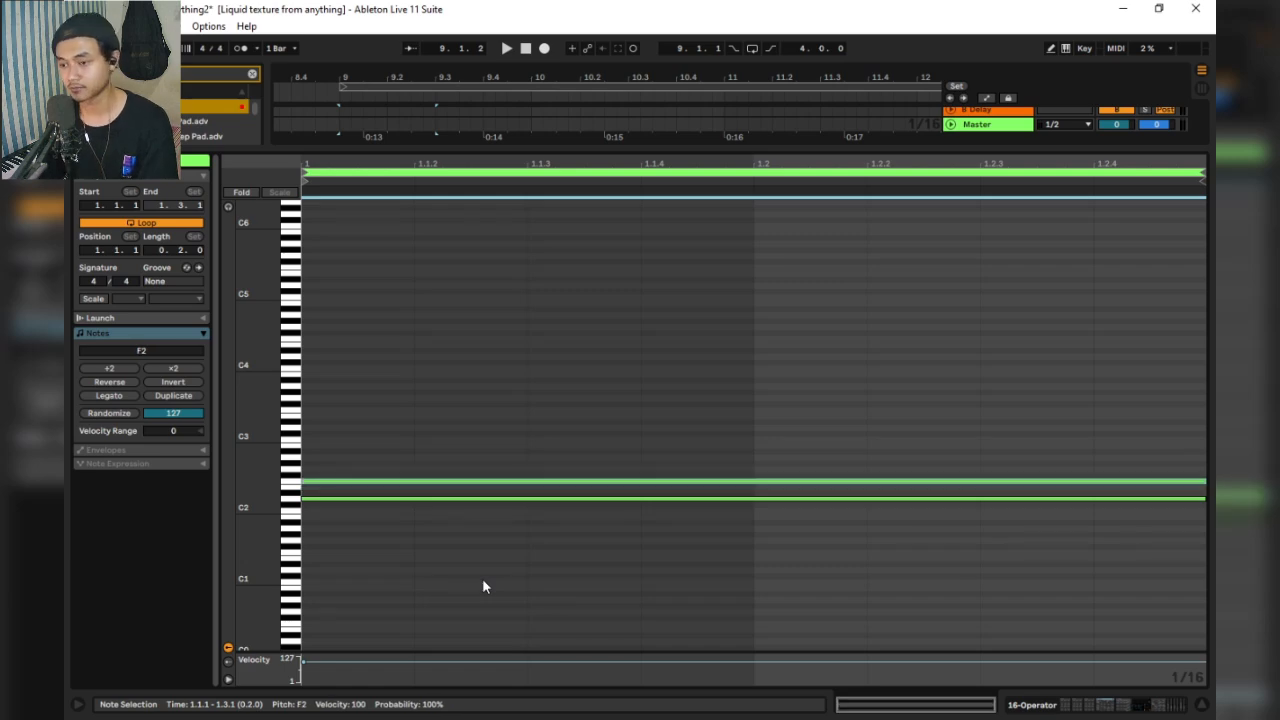
key(Up)
key(Up)
key(Up)
key(Up)
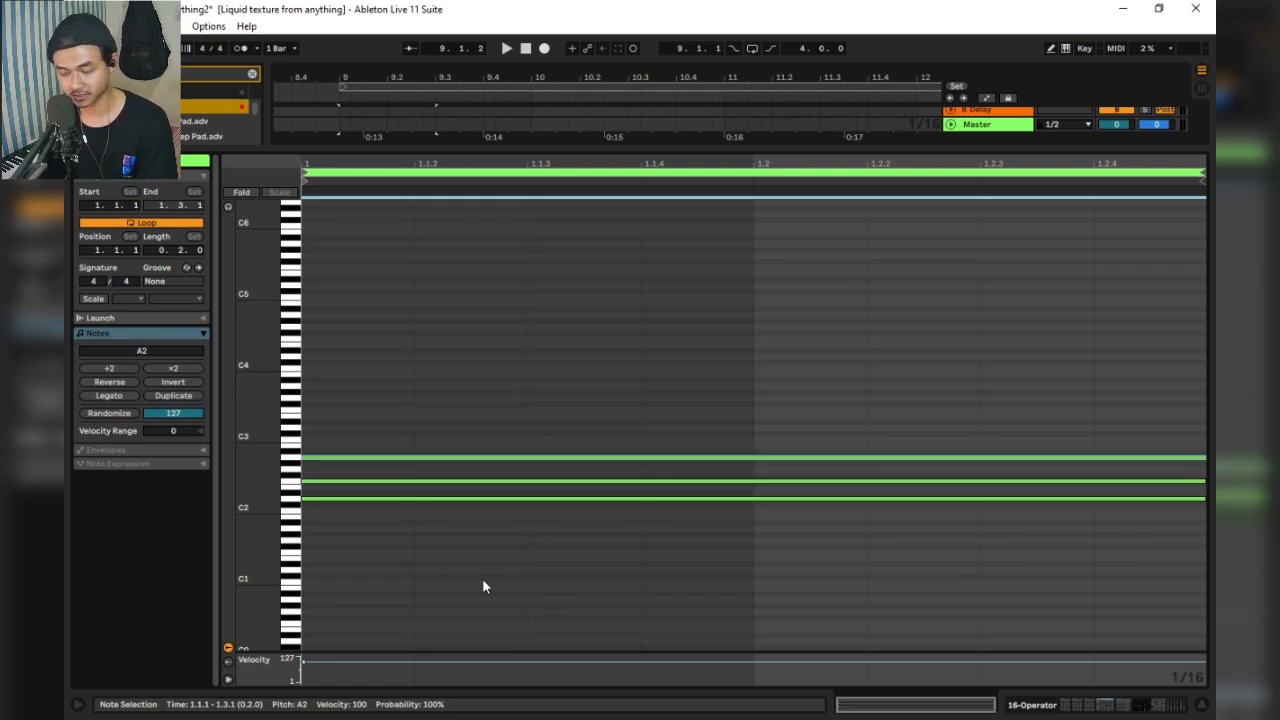
- Add further full-length copies of the note at C3, D3 and E3 to extend the chord
key(Up)
key(Up)
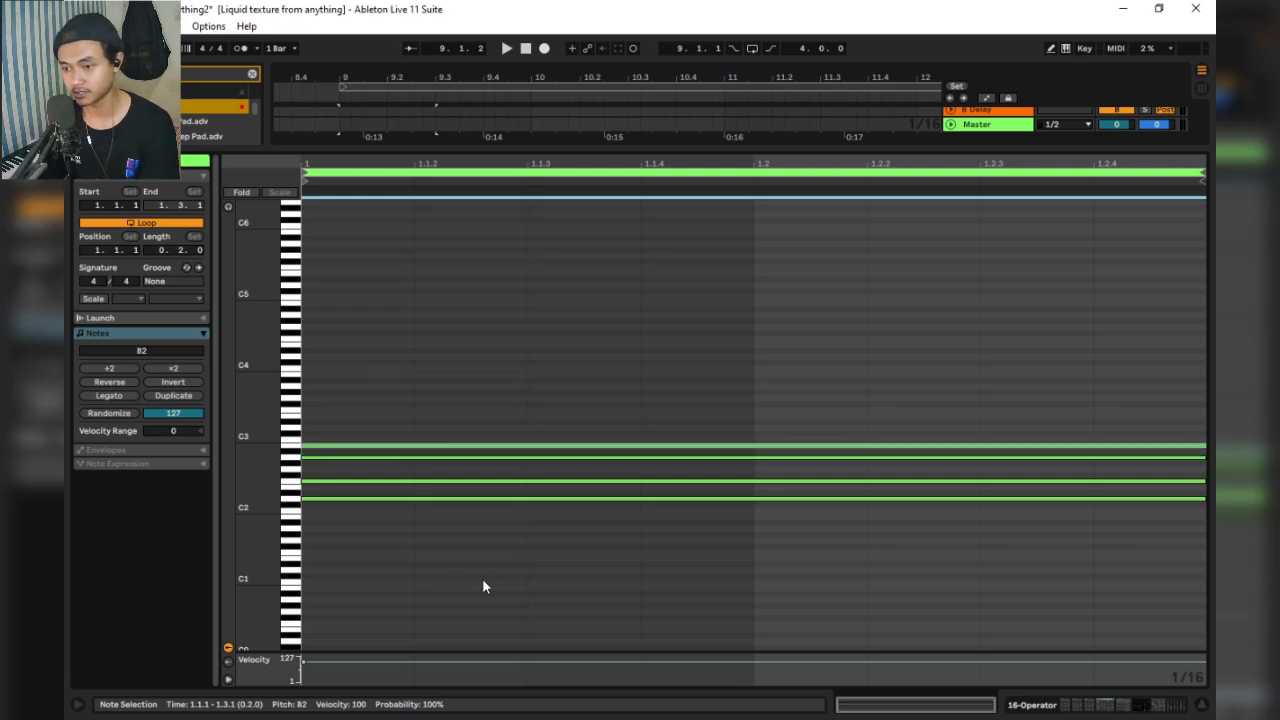
key(Up)
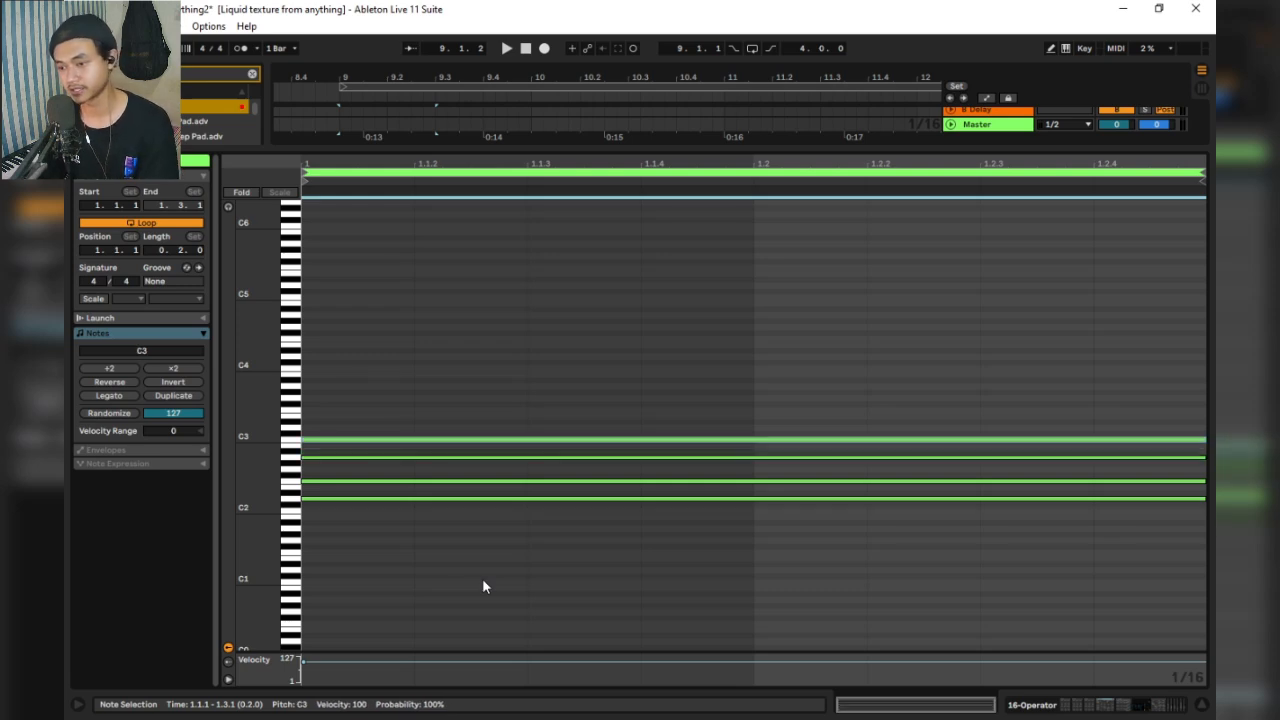
key(Up)
key(Up)
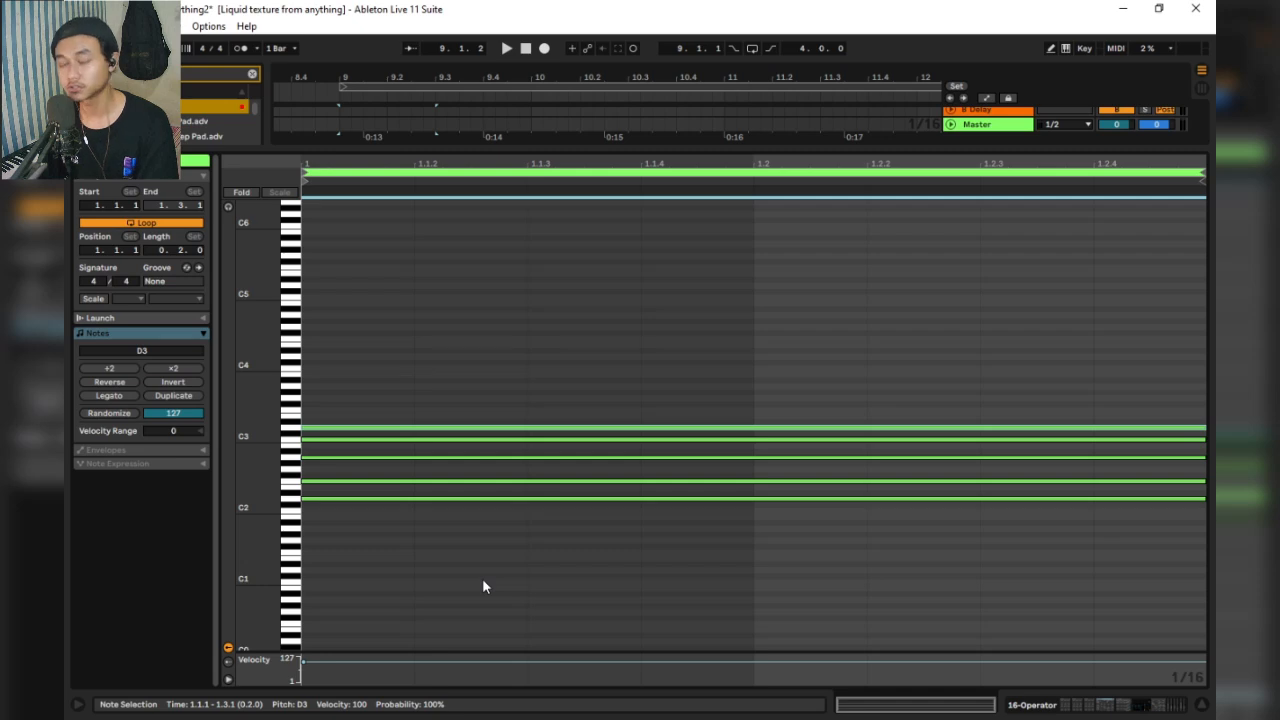
key(Up)
key(Up)
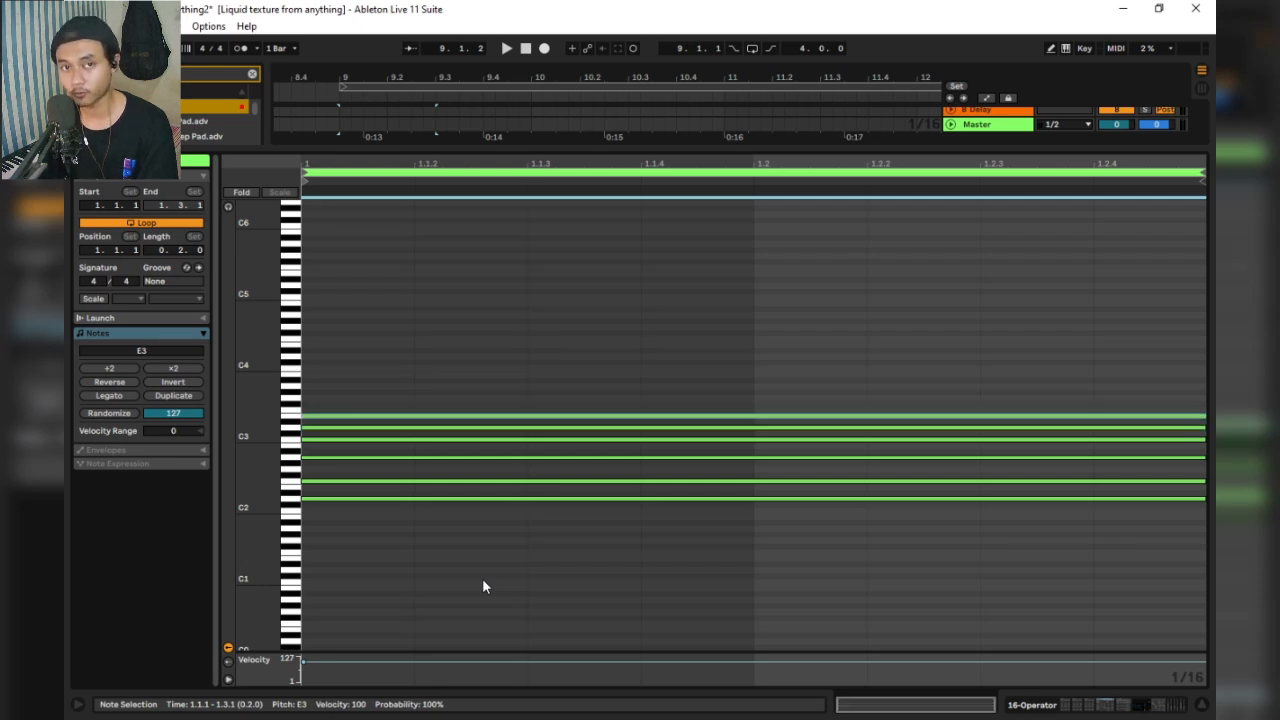
- Copy the D2–E3 notes one octave up, copy the resulting D2–E4 stack up another octave, and play it
drag(443, 308, 415, 636)
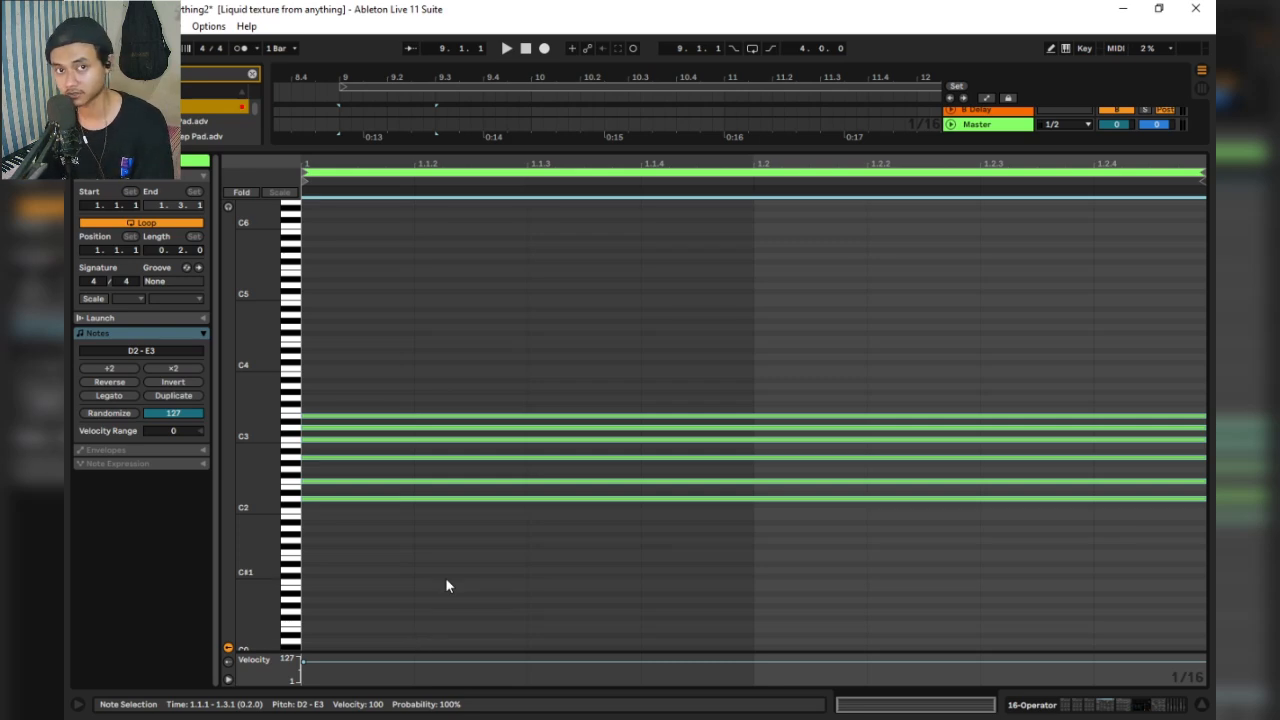
key(shift+Up)
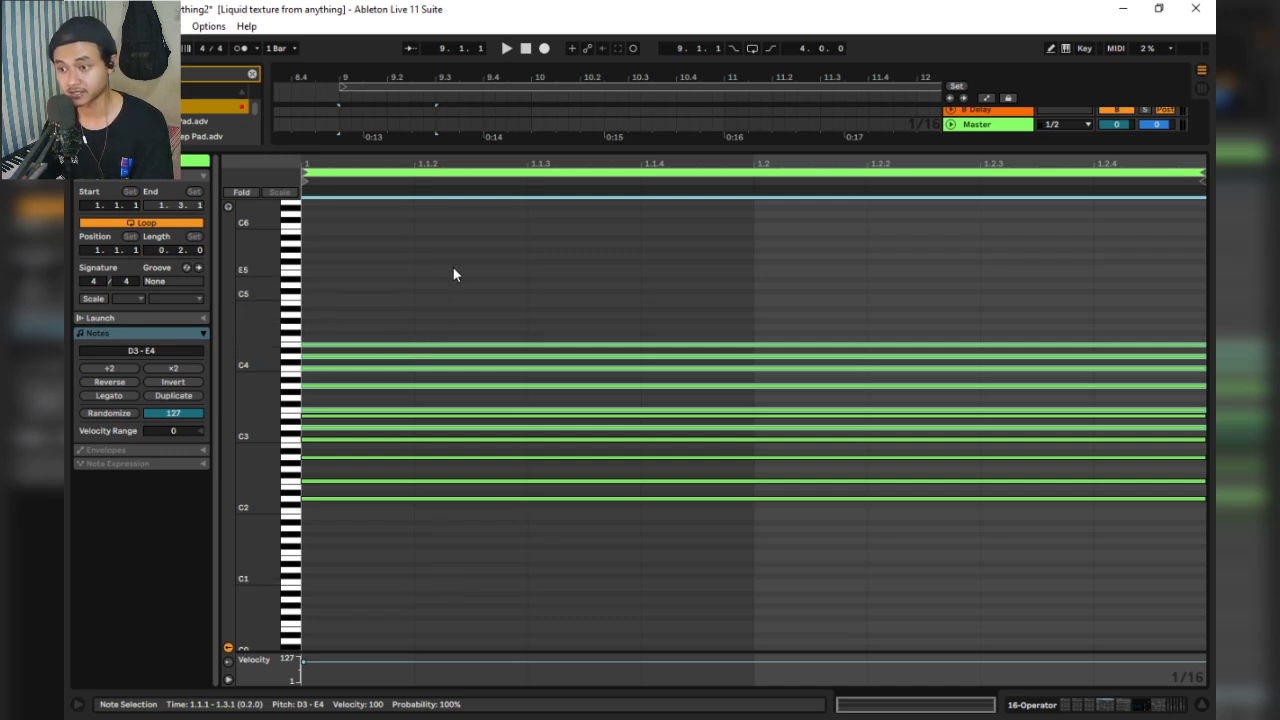
drag(453, 267, 404, 667)
scroll(482, 576, up, 1)
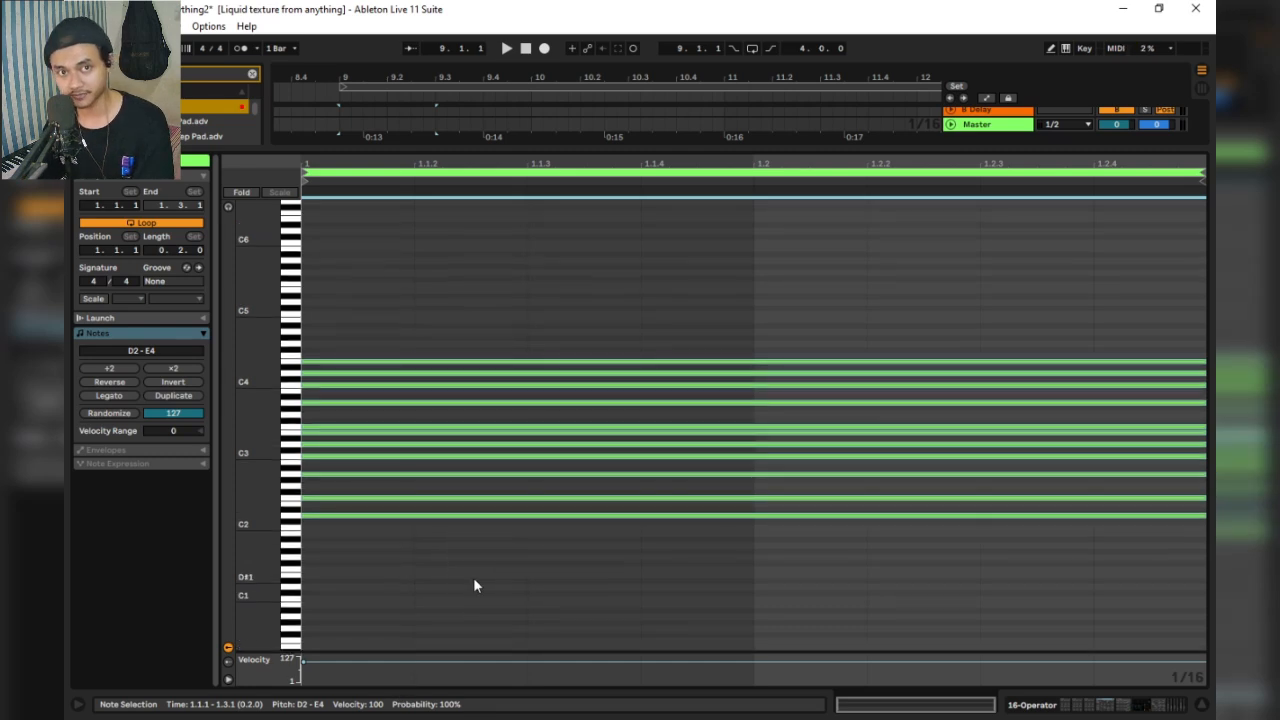
key(shift+Up)
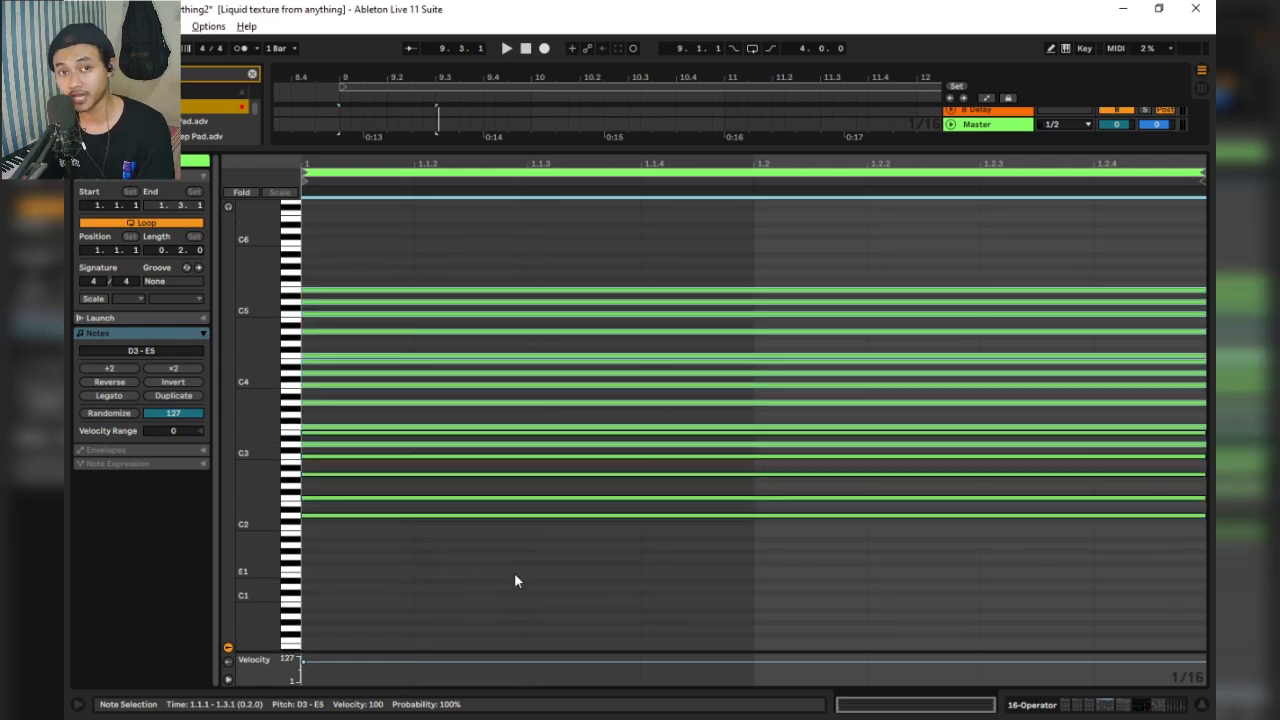
key(space)
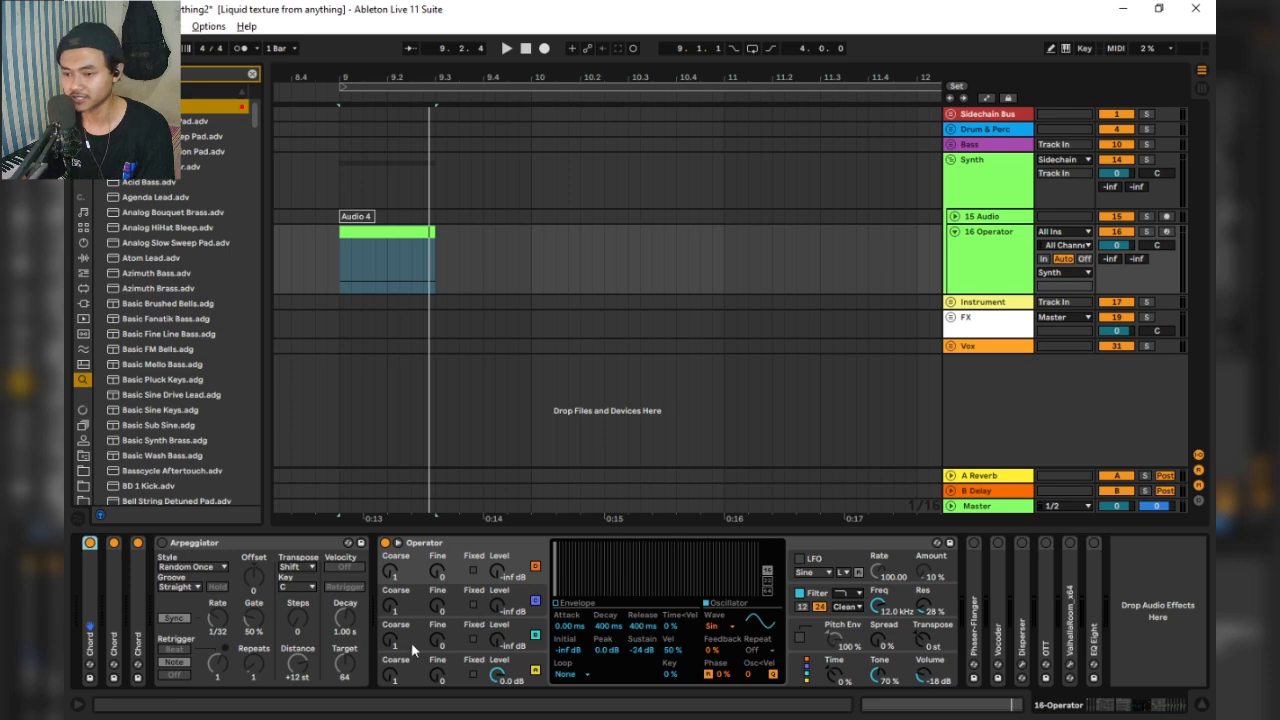
- Turn on the Arpeggiator and check its tempo-synced rate setting
click(203, 552)
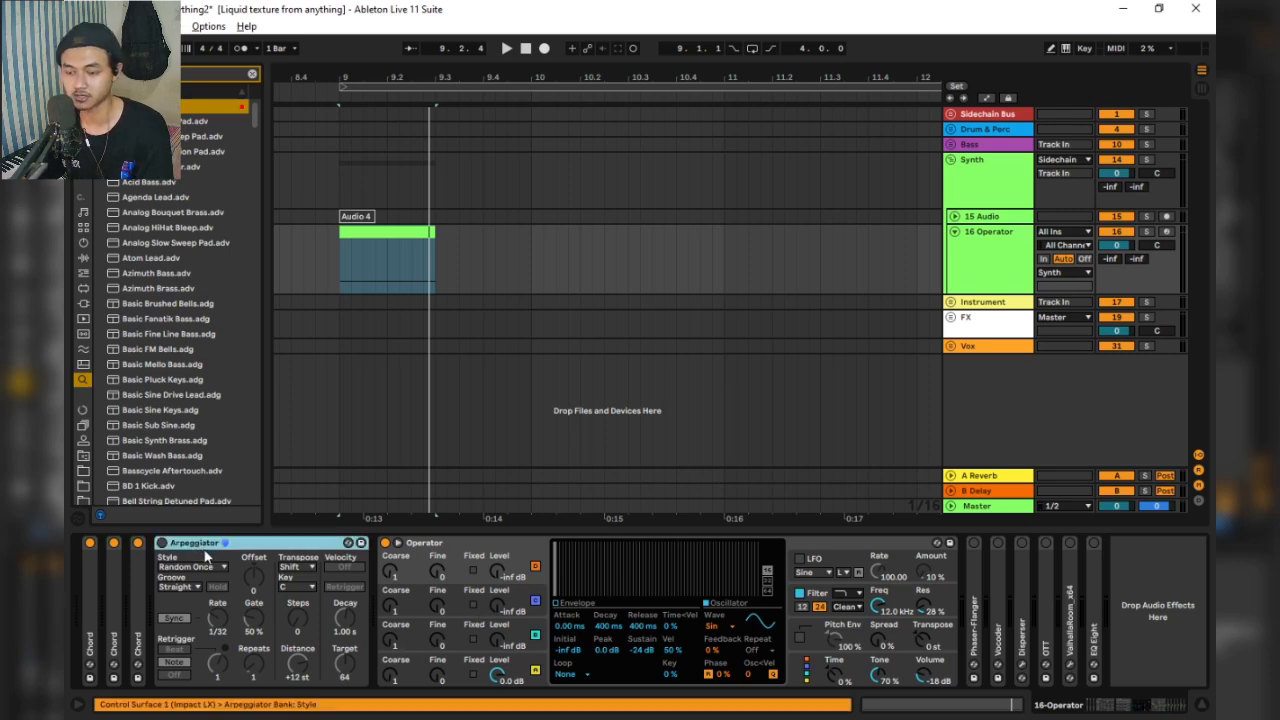
key(0)
click(214, 622)
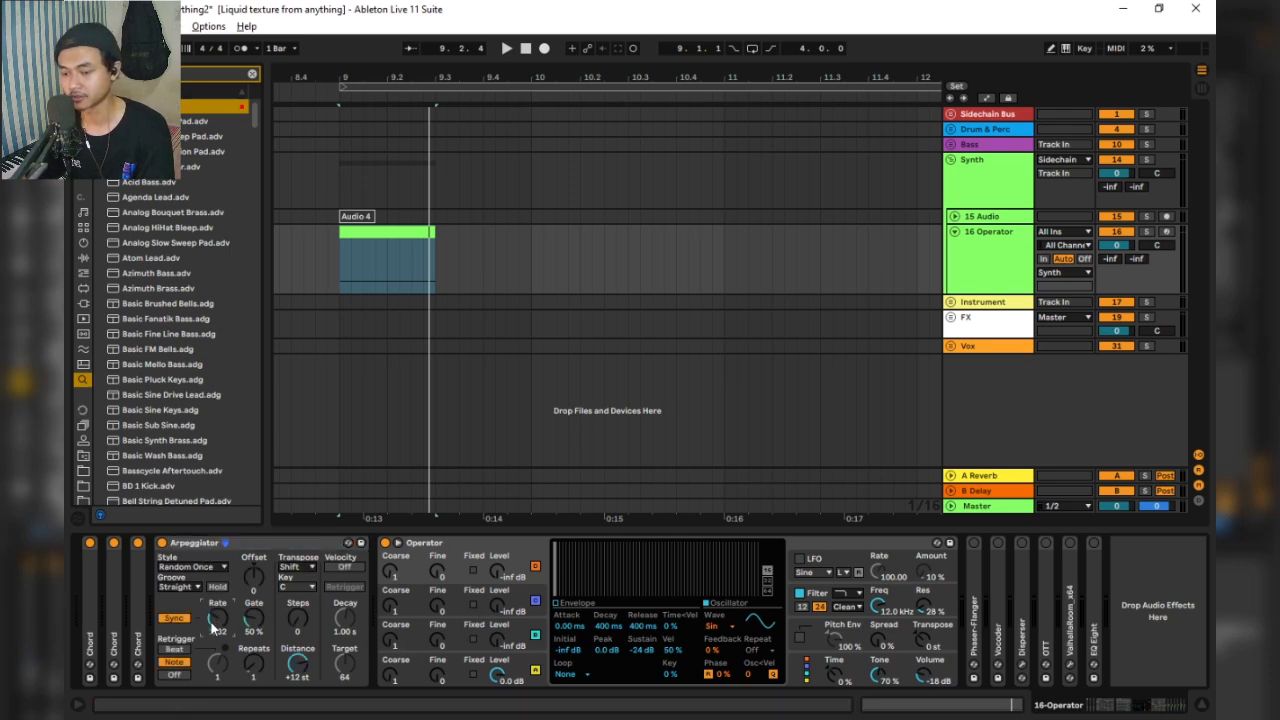
click(174, 622)
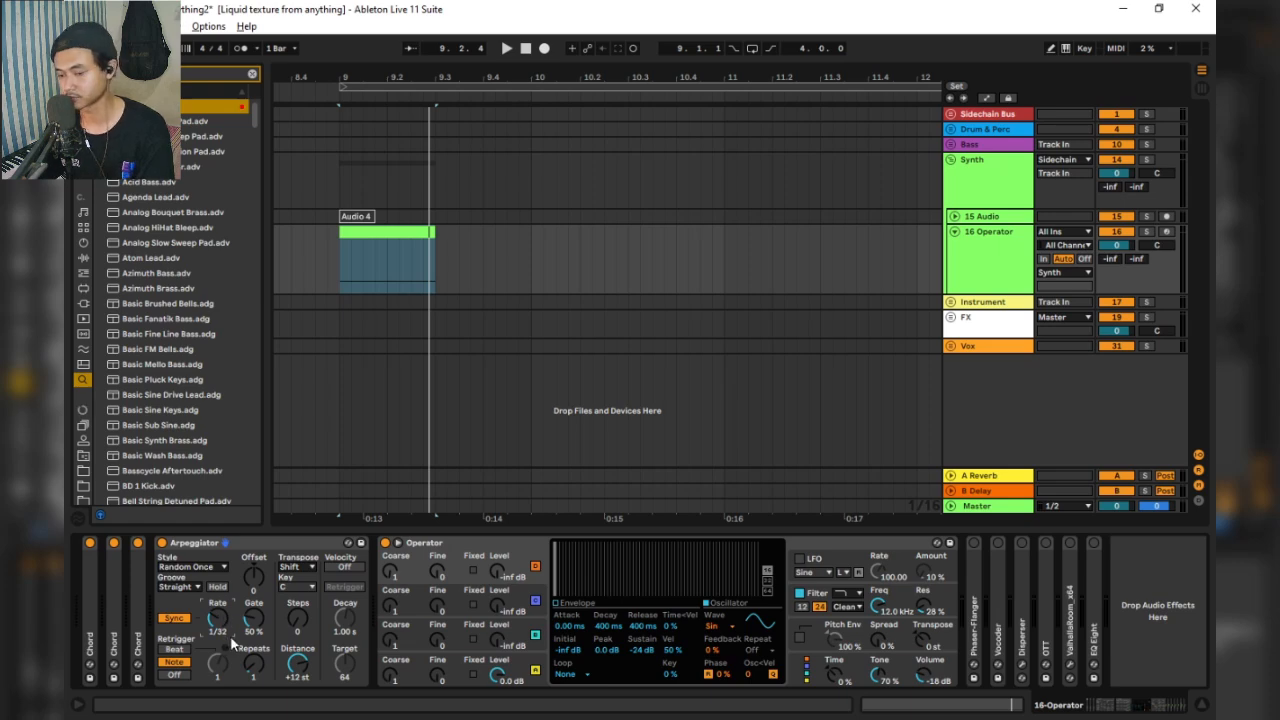
- Choose Random Once as the Arpeggiator style, check the gate amount, and play back the clip
click(199, 566)
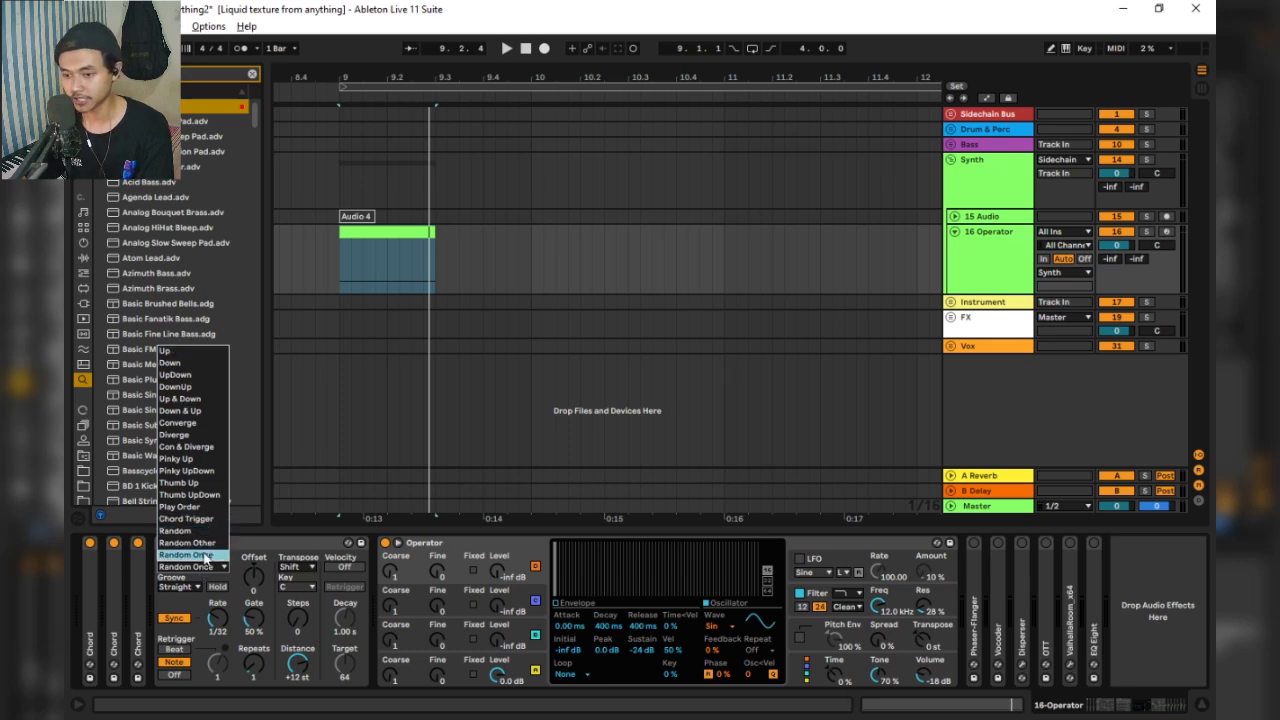
click(203, 563)
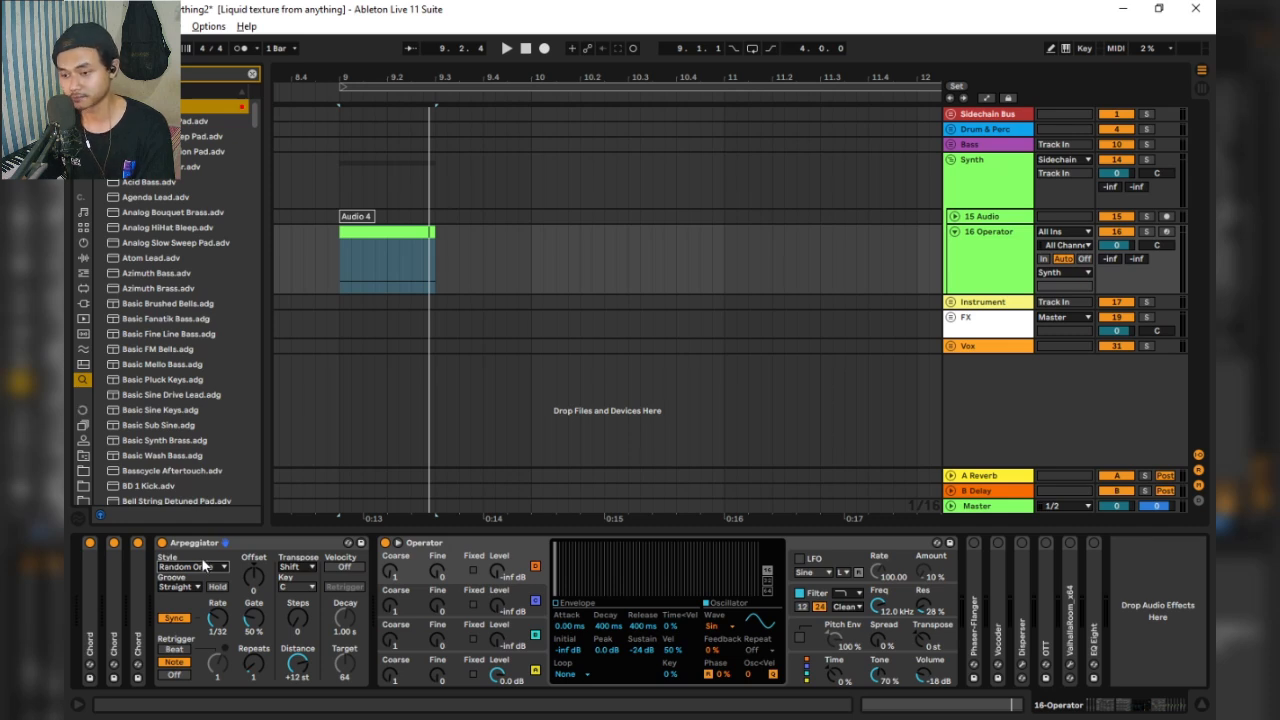
click(205, 567)
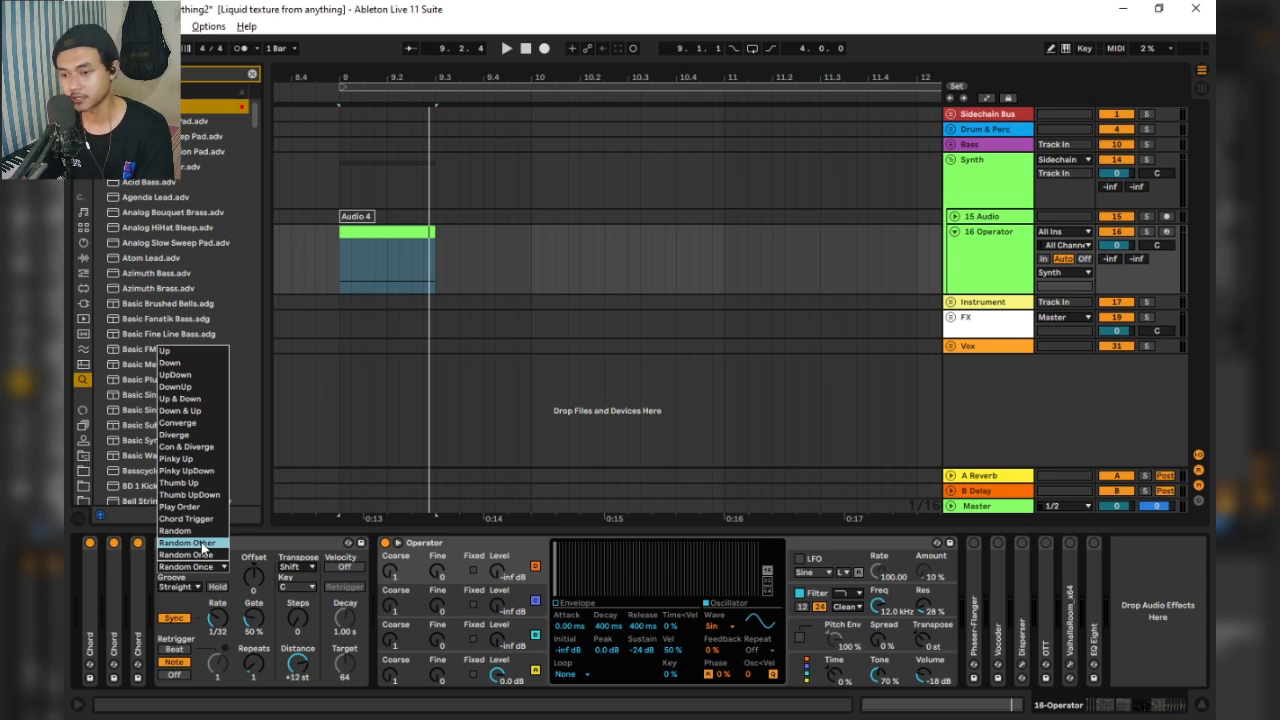
click(203, 555)
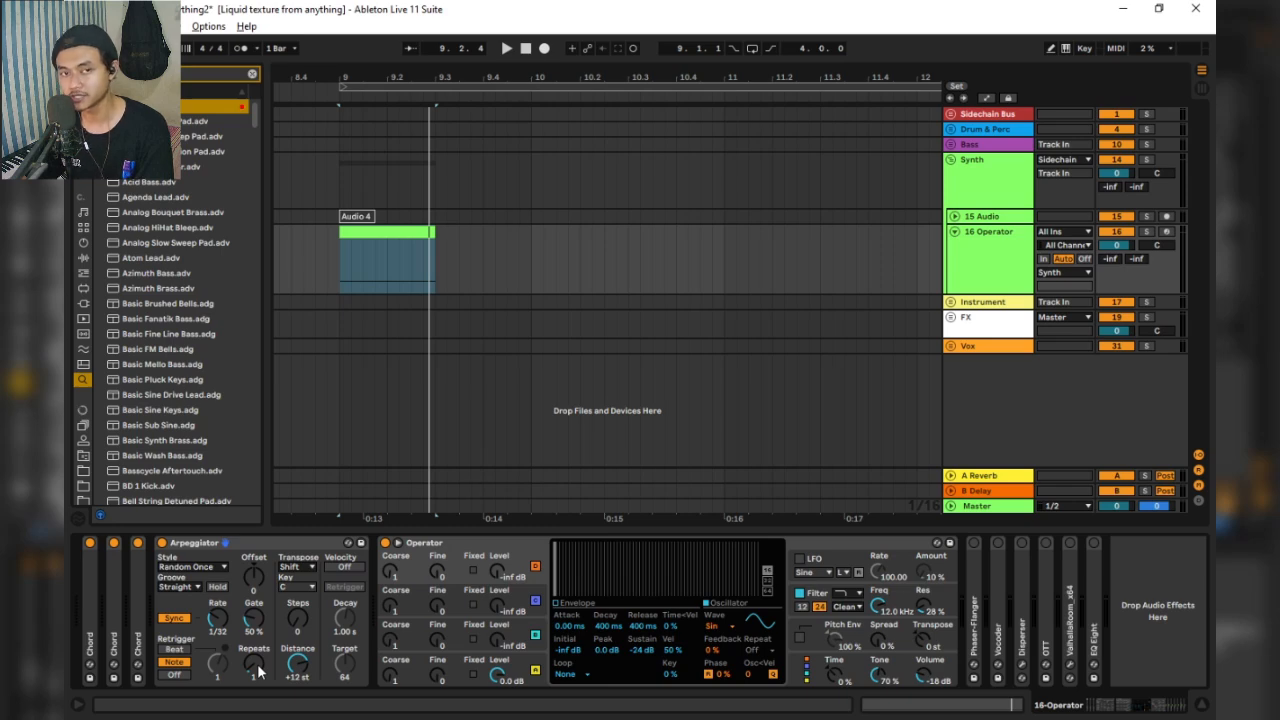
click(254, 618)
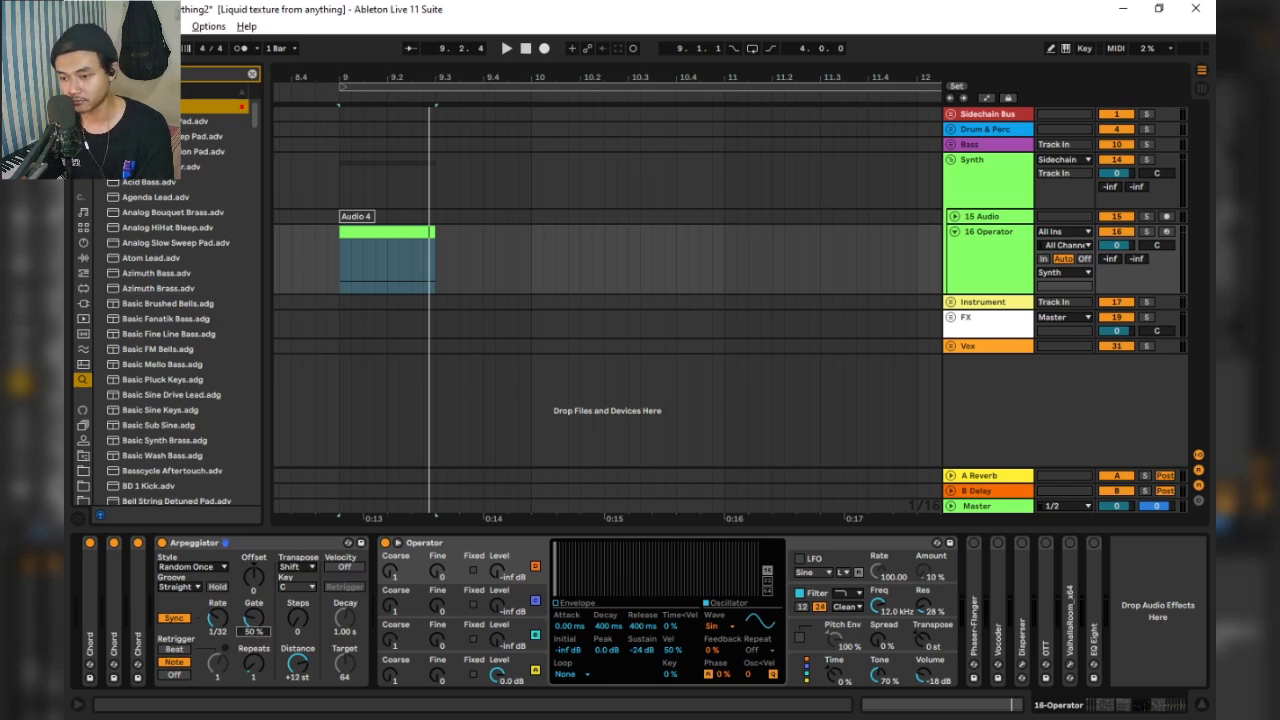
key(space)
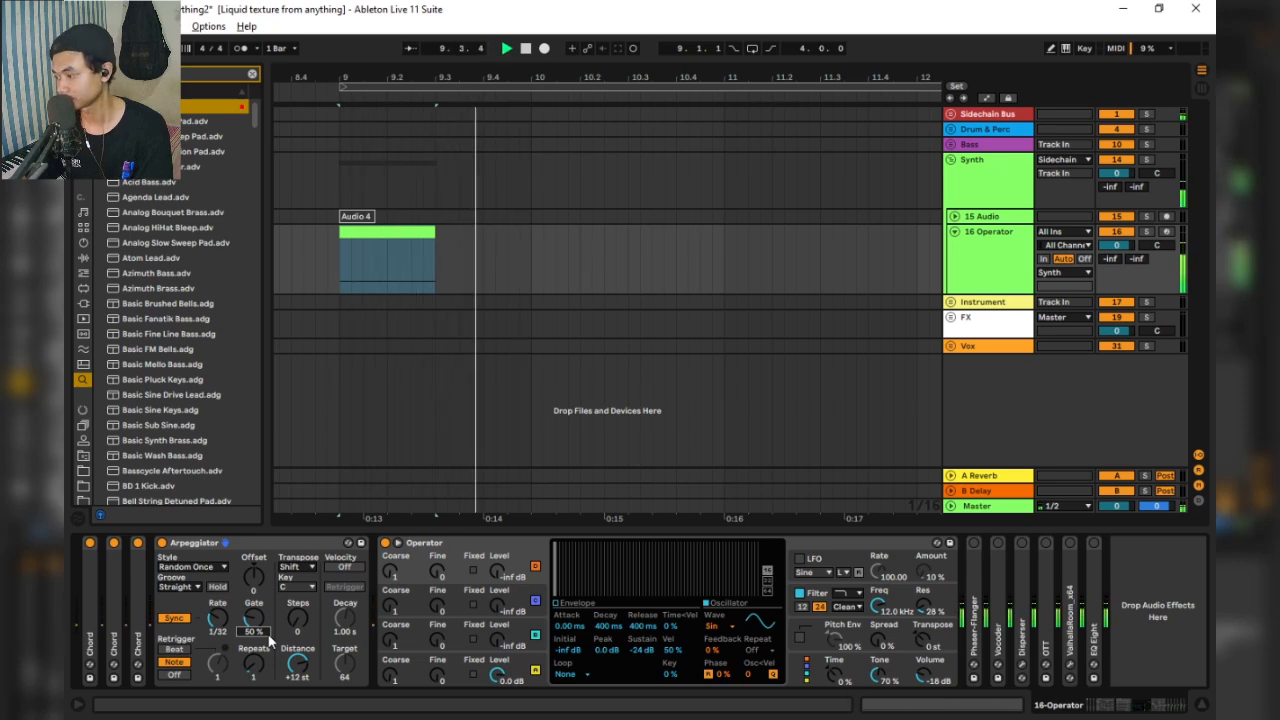
key(space)
- Turn on the Phaser-Flanger after Operator, play the clip through it, and fold the device
key(space)
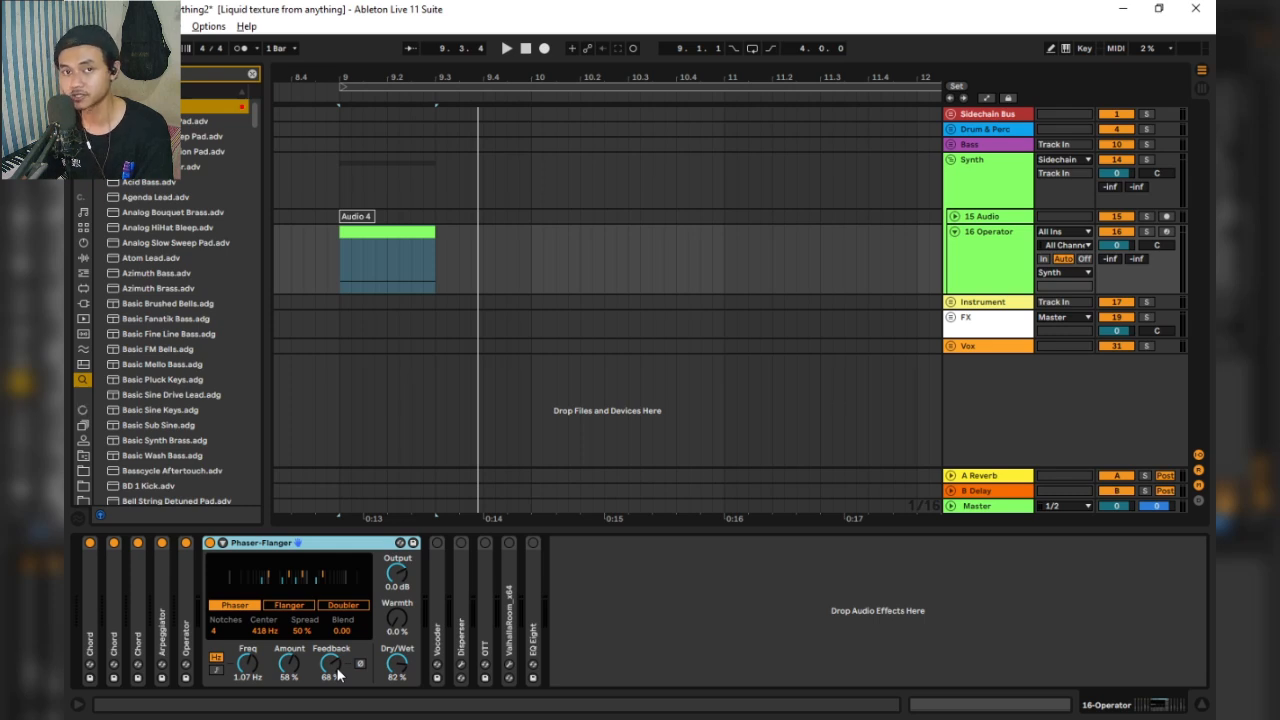
key(space)
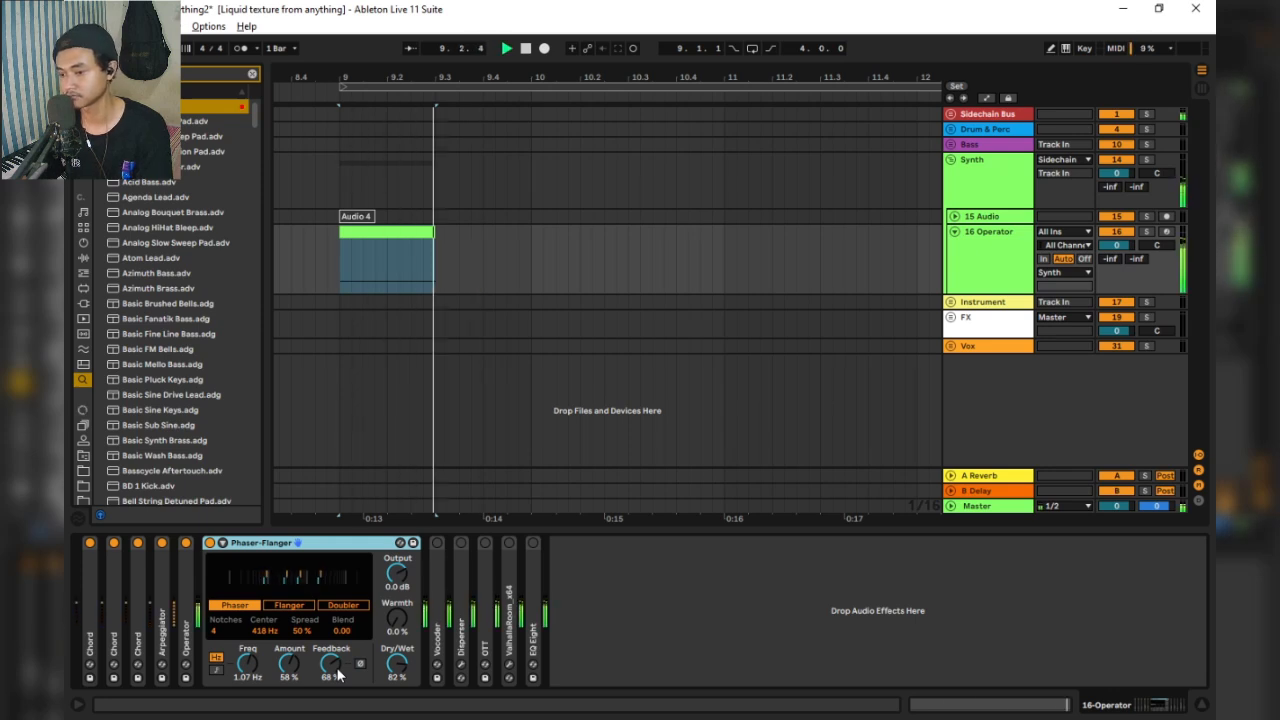
key(space)
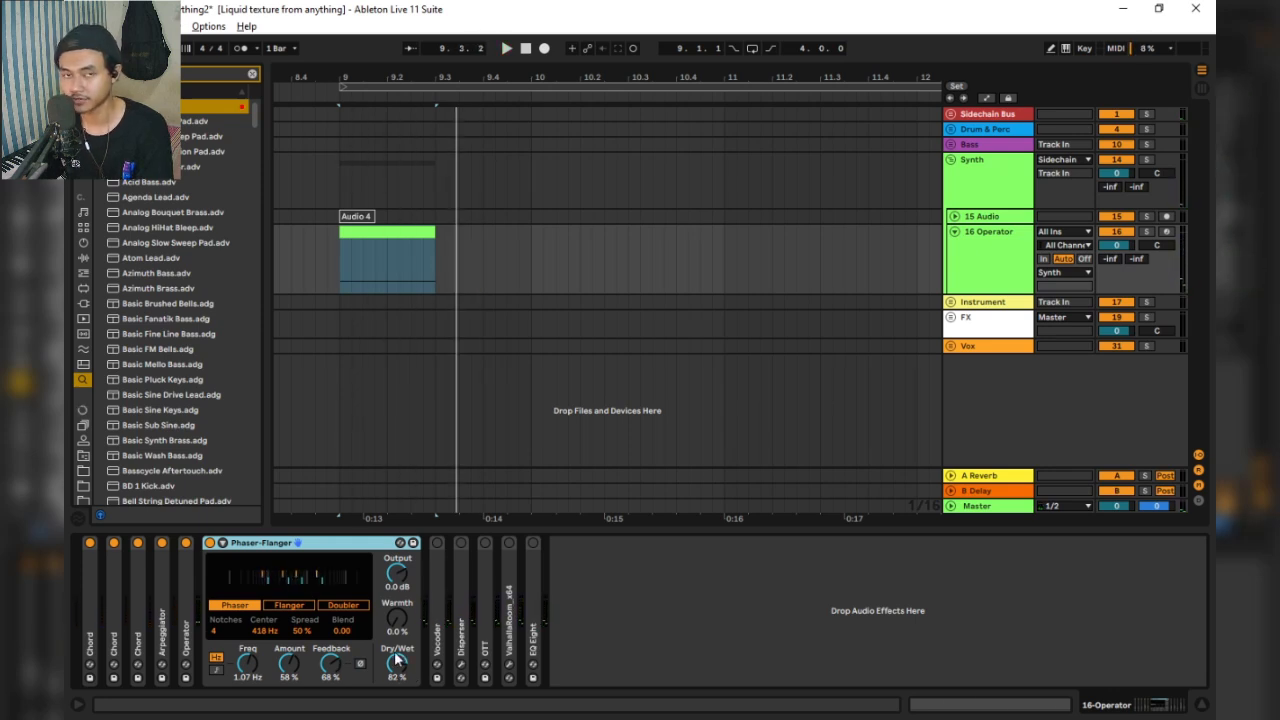
double_click(235, 546)
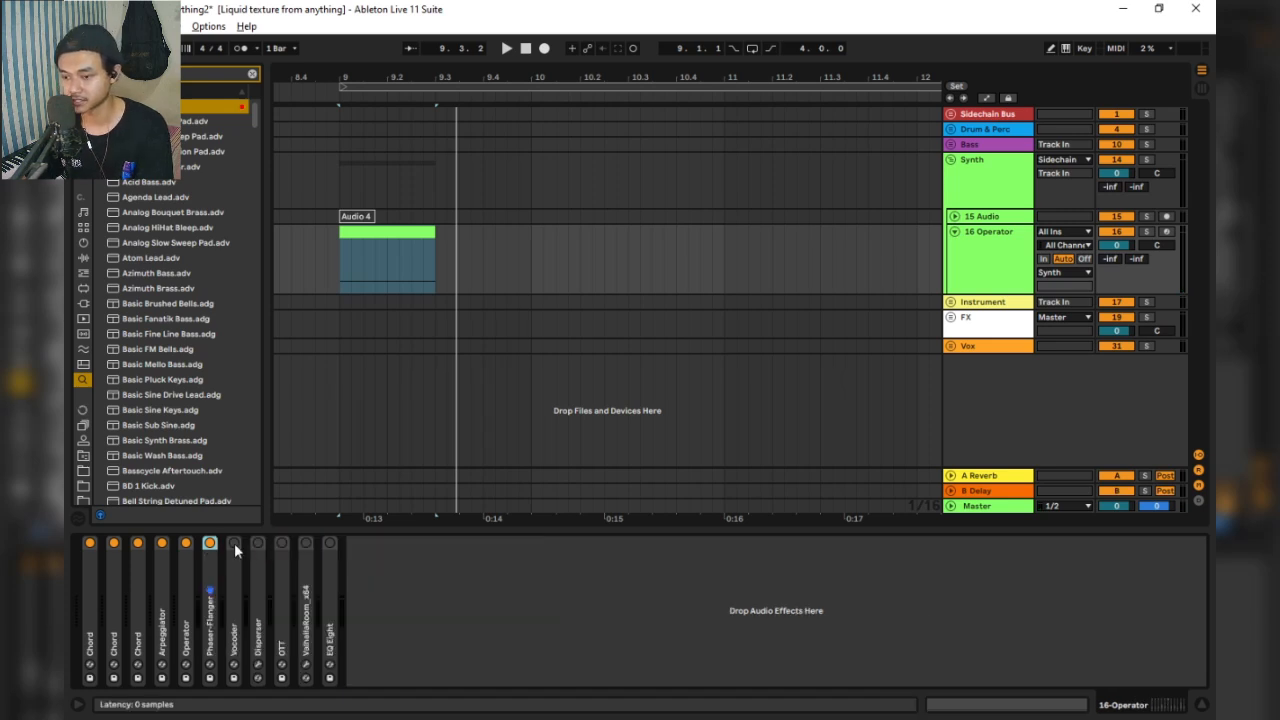
- Turn on the Vocoder with Modulator as the carrier and 40 bands, and play the clip
double_click(235, 548)
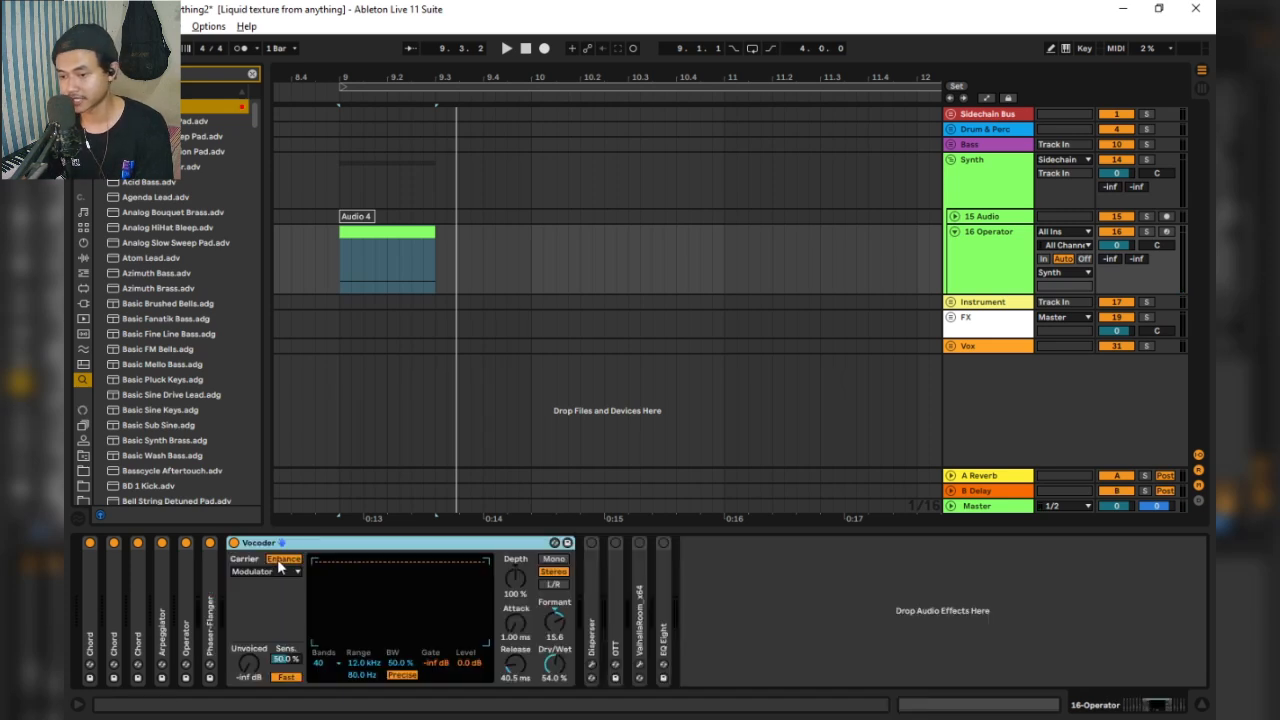
click(271, 573)
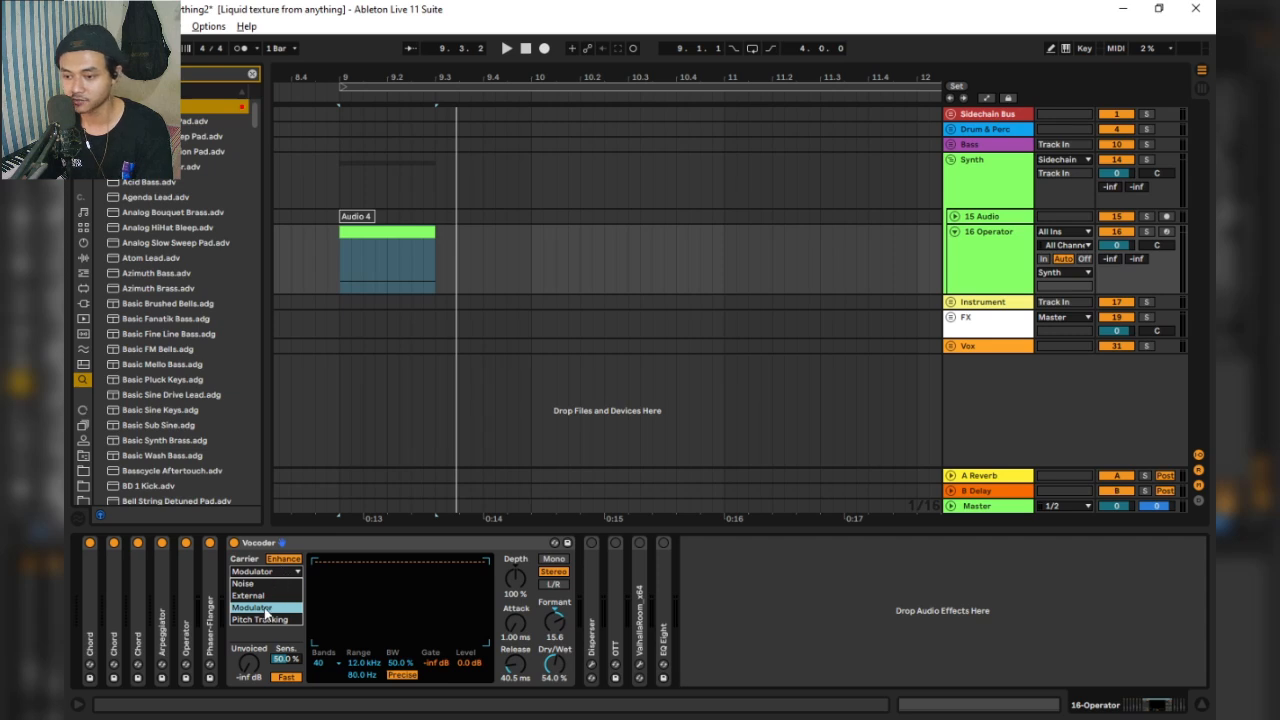
click(265, 609)
click(331, 663)
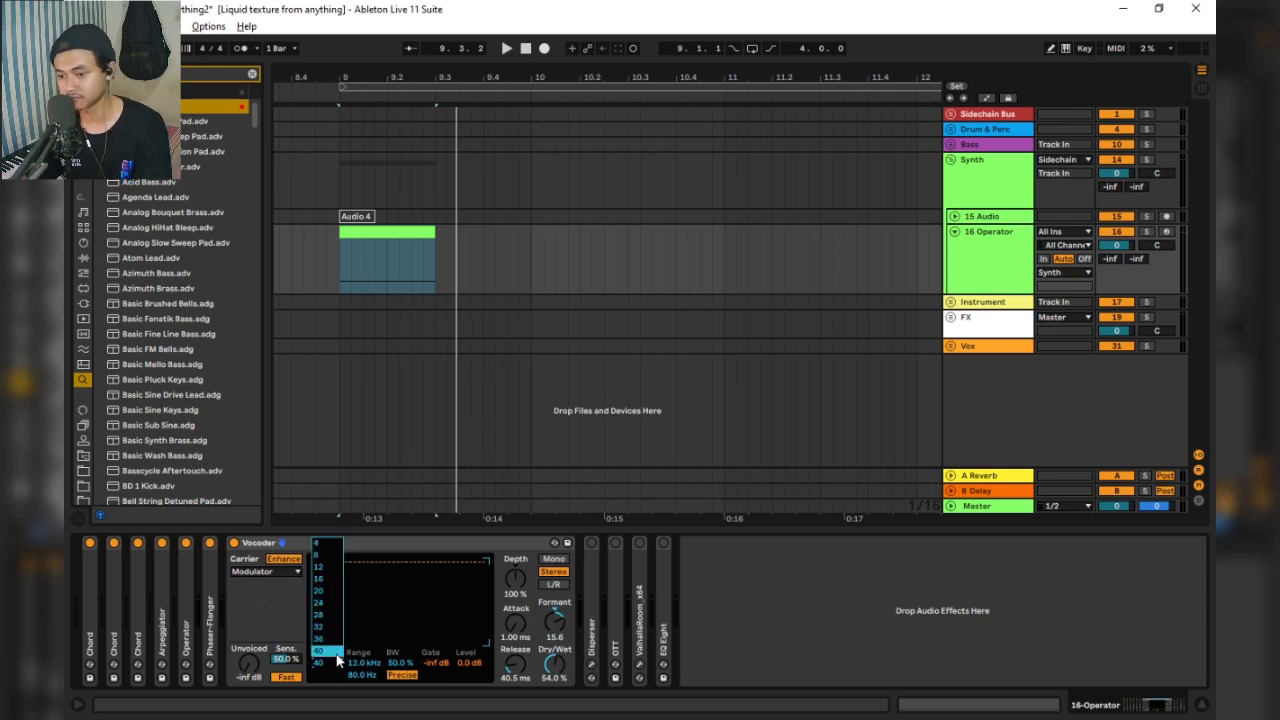
click(337, 658)
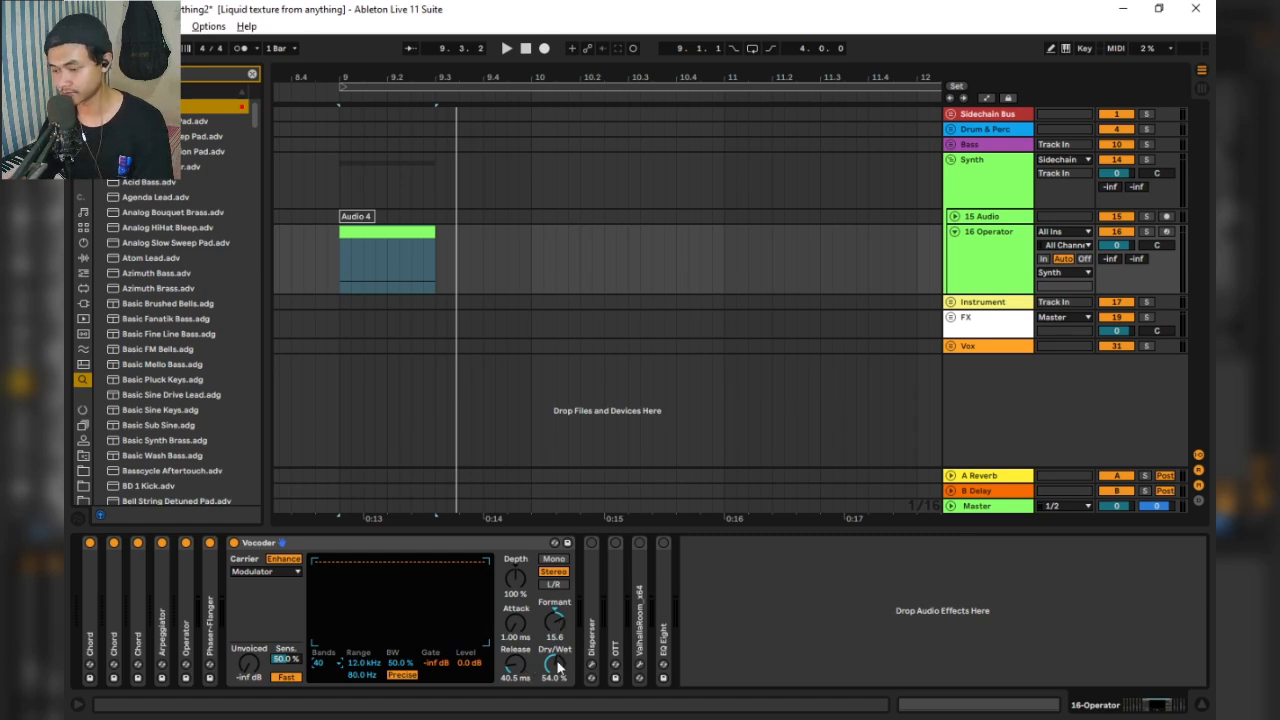
key(space)
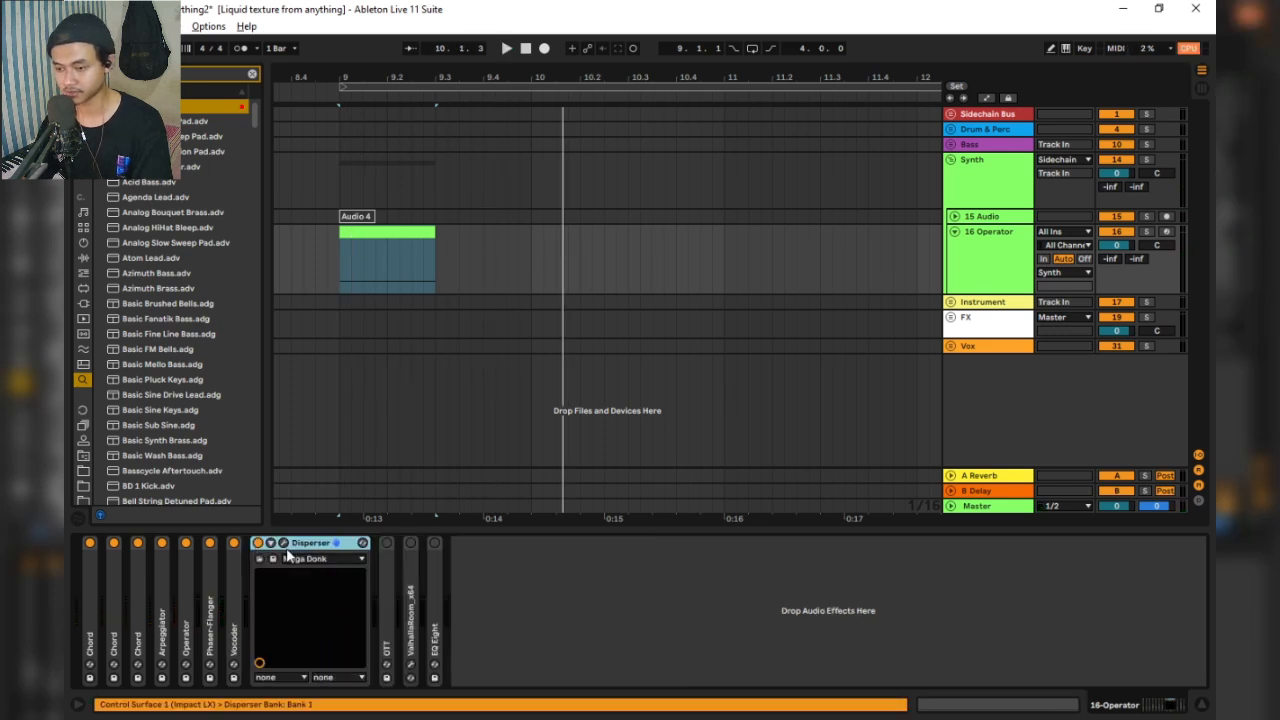
- Set the Disperser's frequency to 1.20 kHz while playing the clip, and close and fold the plug-in
click(284, 545)
drag(455, 278, 543, 247)
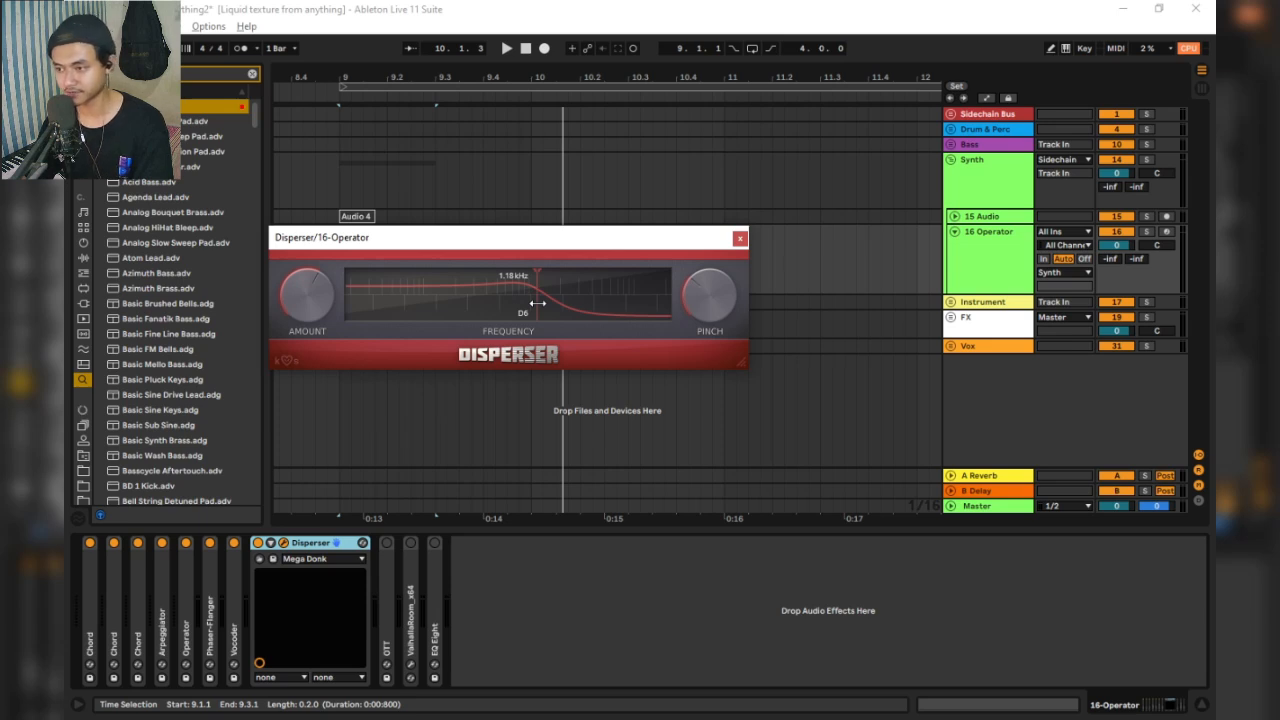
key(space)
mouse_move(538, 302)
mouse_down()
mouse_move(506, 306)
mouse_move(538, 299)
mouse_up()
key(space)
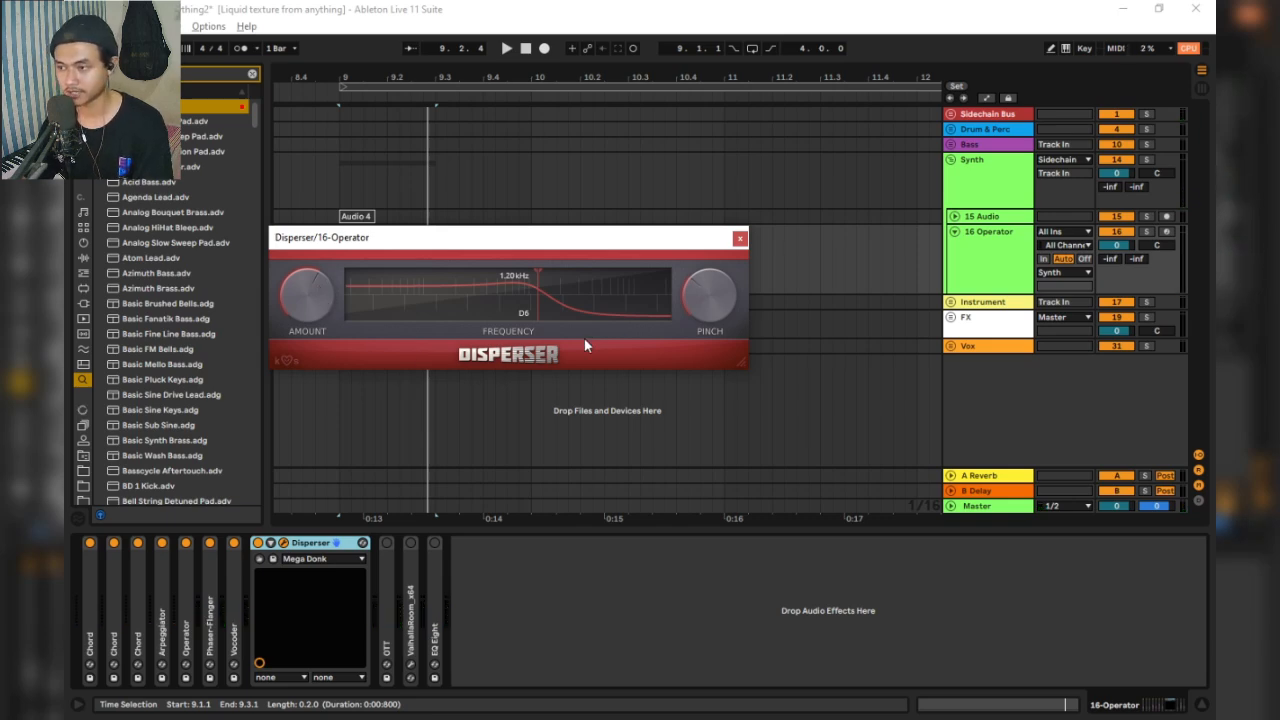
key(space)
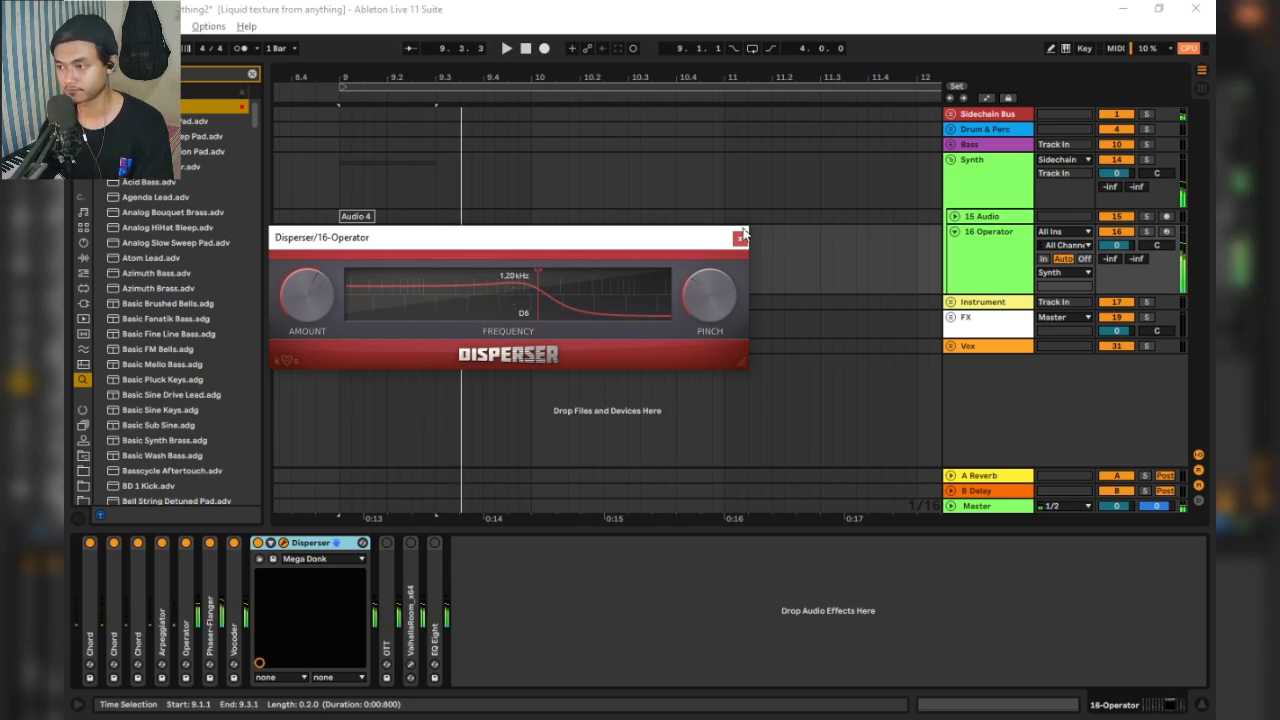
click(740, 237)
click(270, 543)
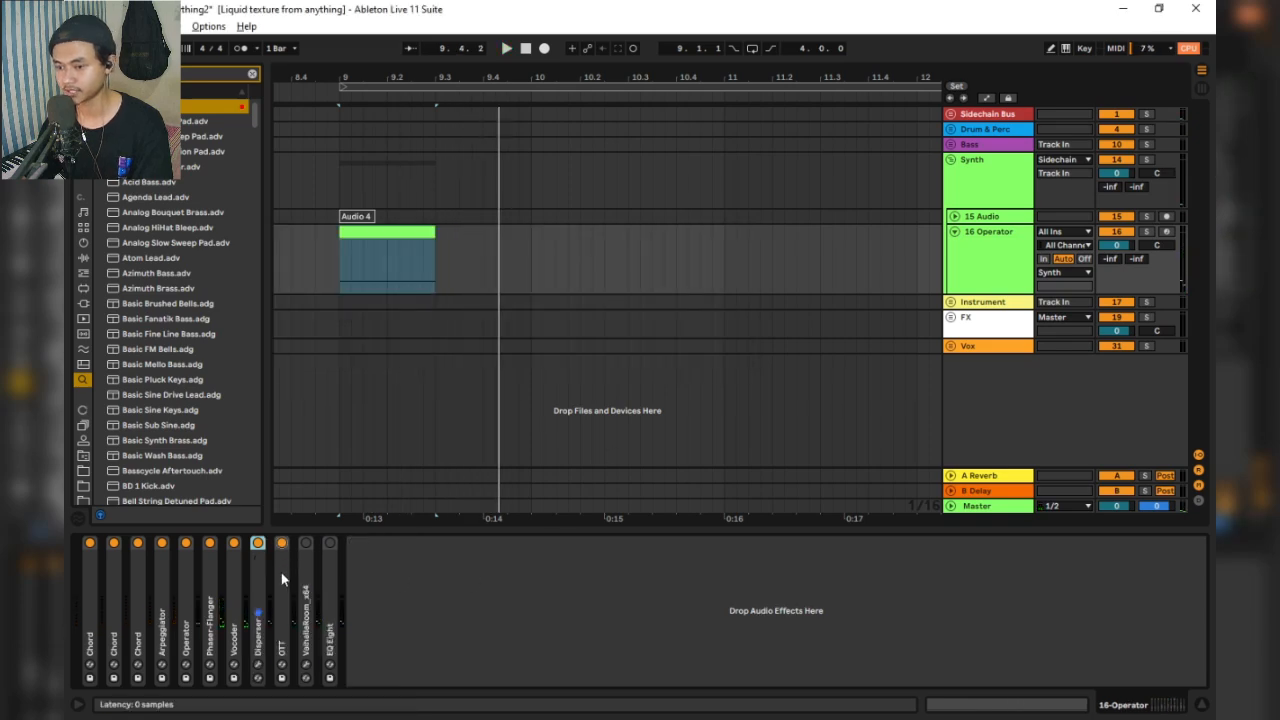
- Unfold the OTT device, play the clip through it, and fold it again
double_click(281, 572)
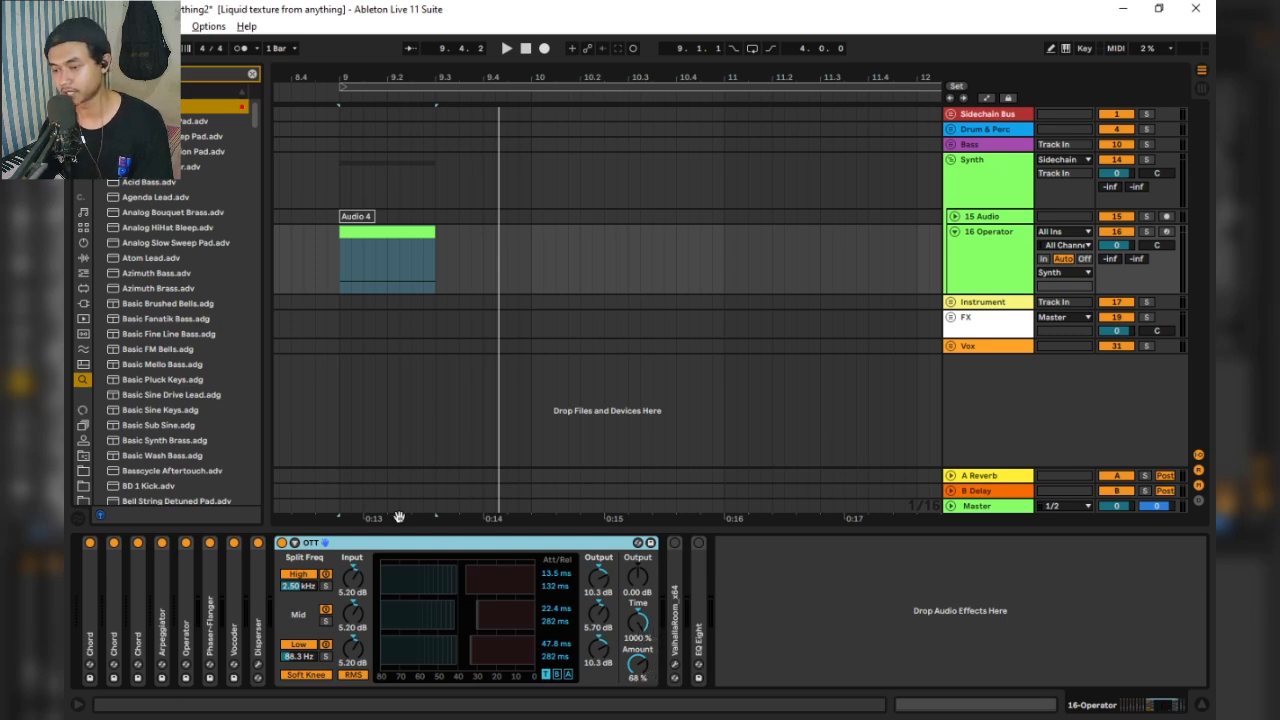
key(space)
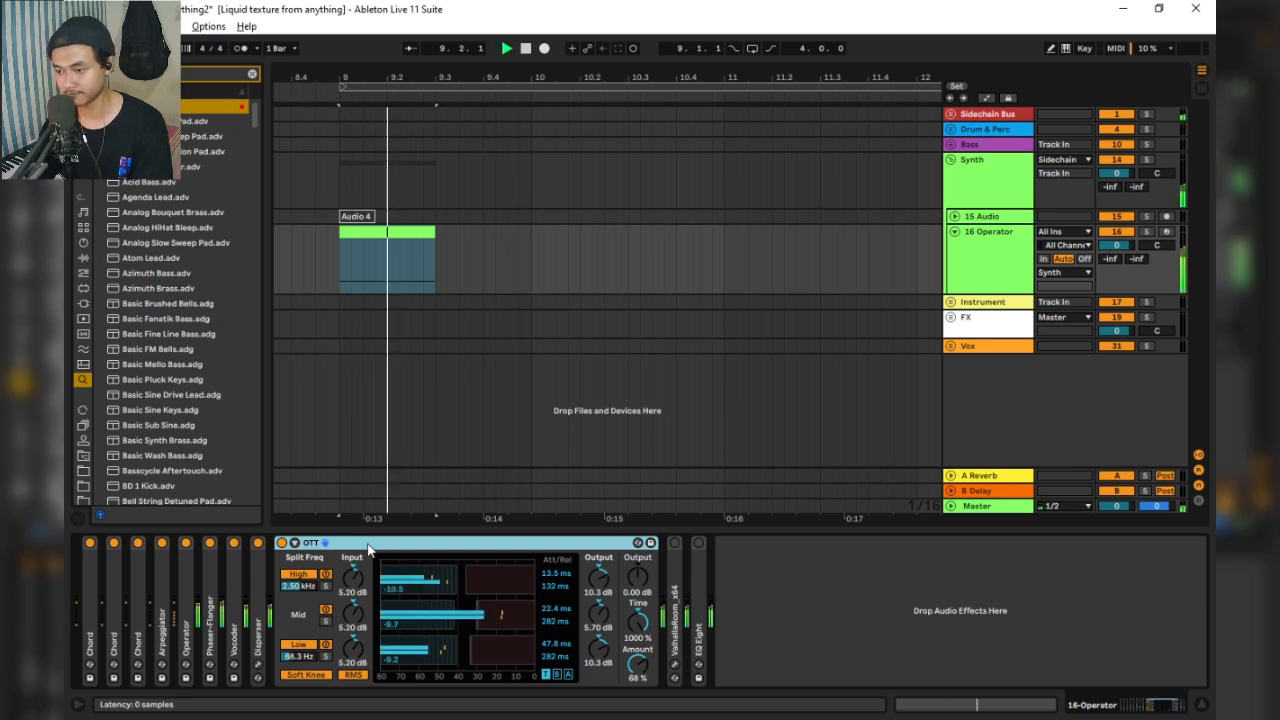
key(space)
double_click(367, 544)
- Turn on ValhallaRoom, look over its Large Room reverb settings, and play the clip through it
double_click(307, 560)
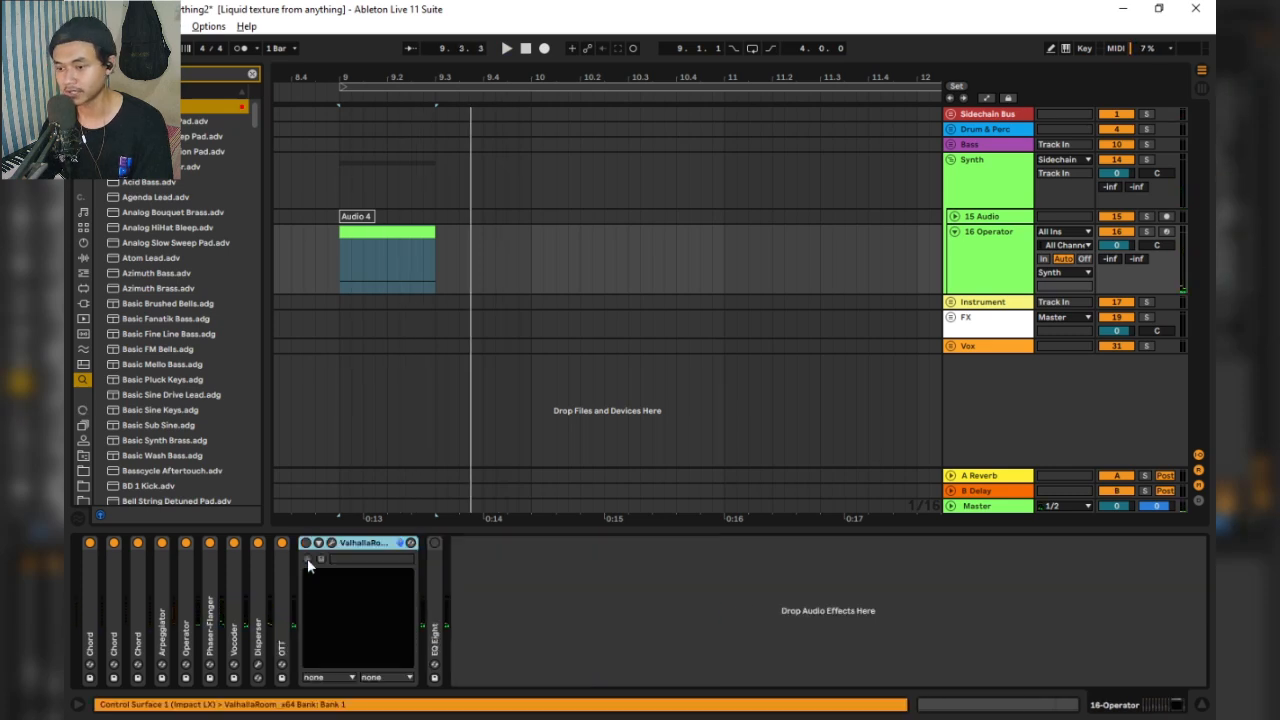
click(306, 543)
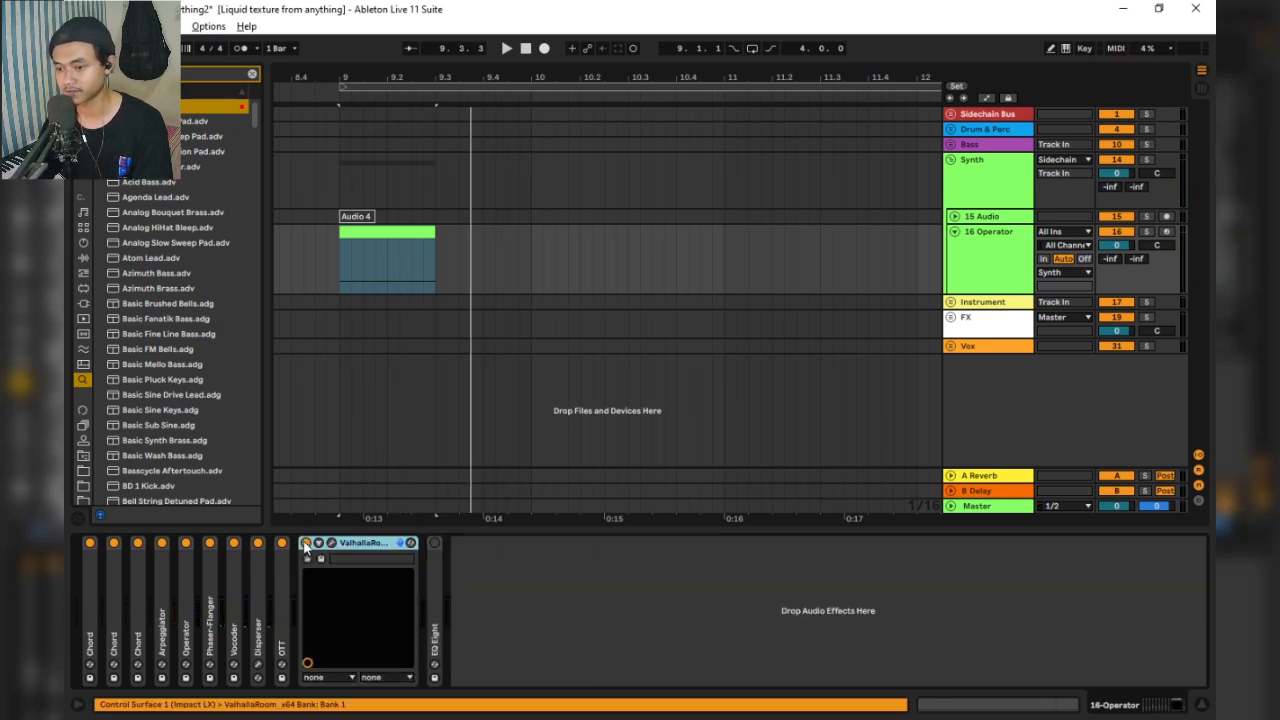
click(332, 544)
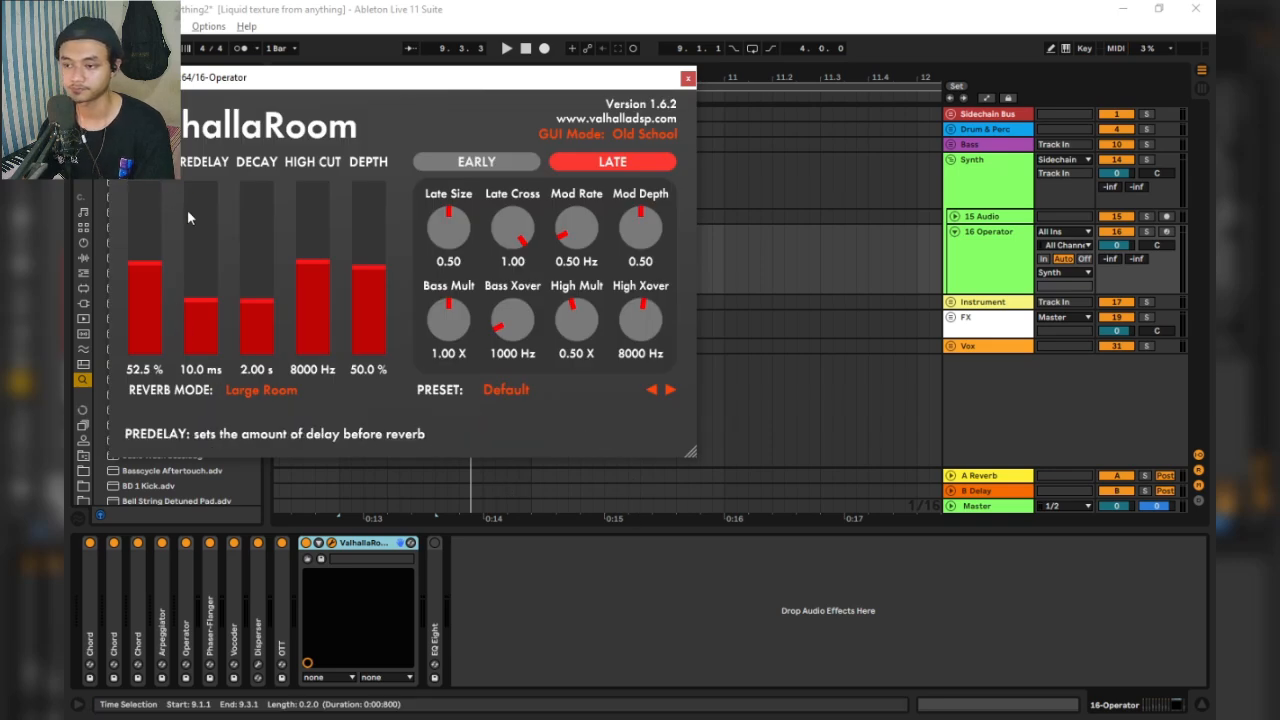
key(space)
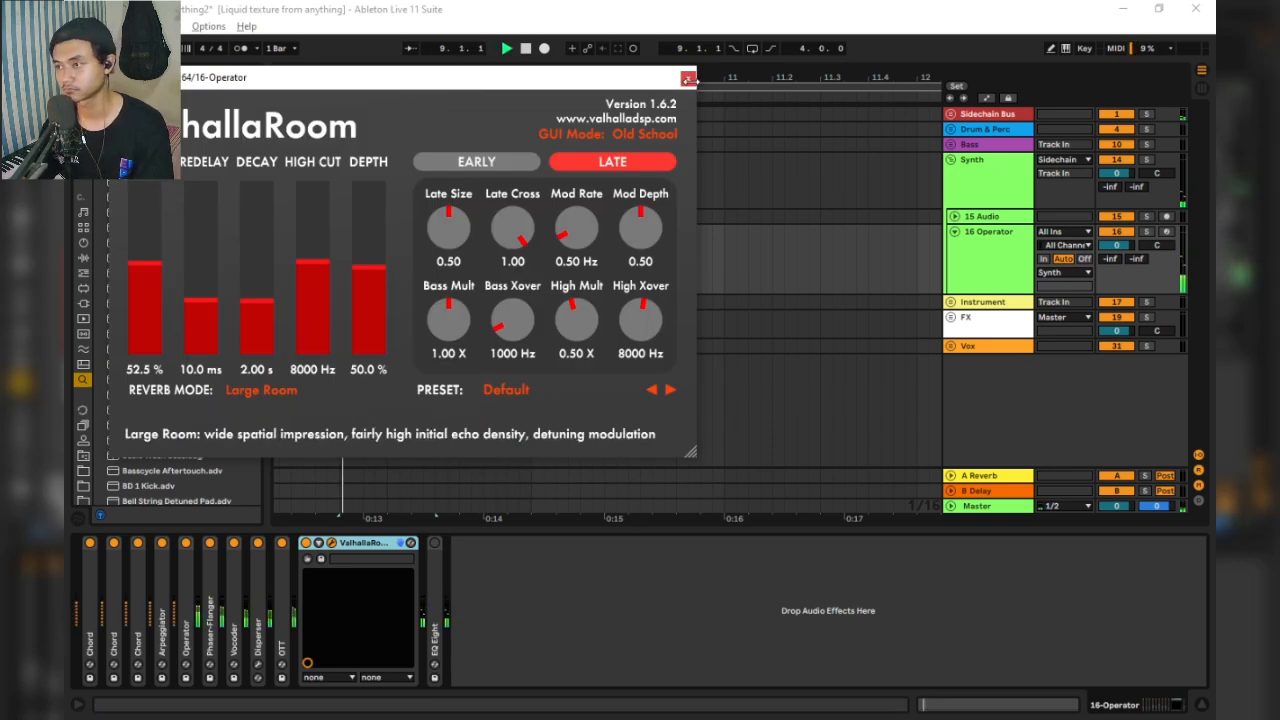
click(688, 77)
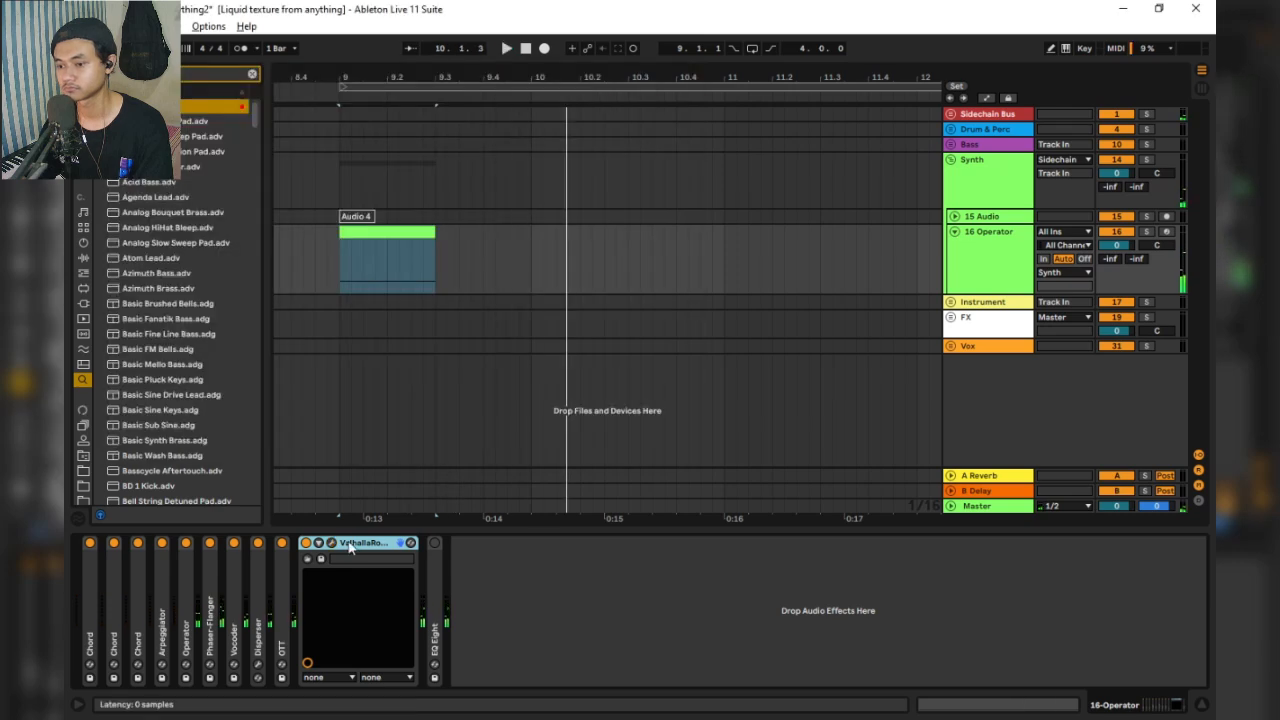
double_click(338, 543)
- Turn on EQ Eight at the end of the chain and play the clip through its low cut
double_click(330, 545)
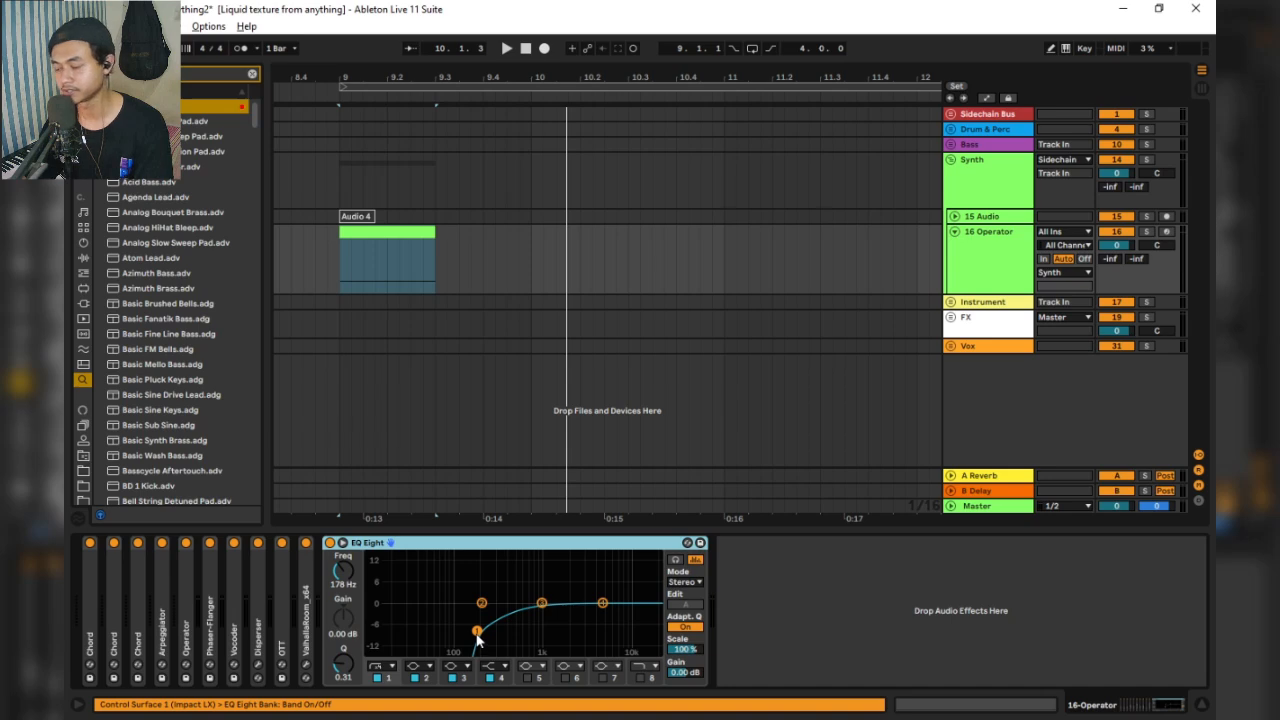
key(space)
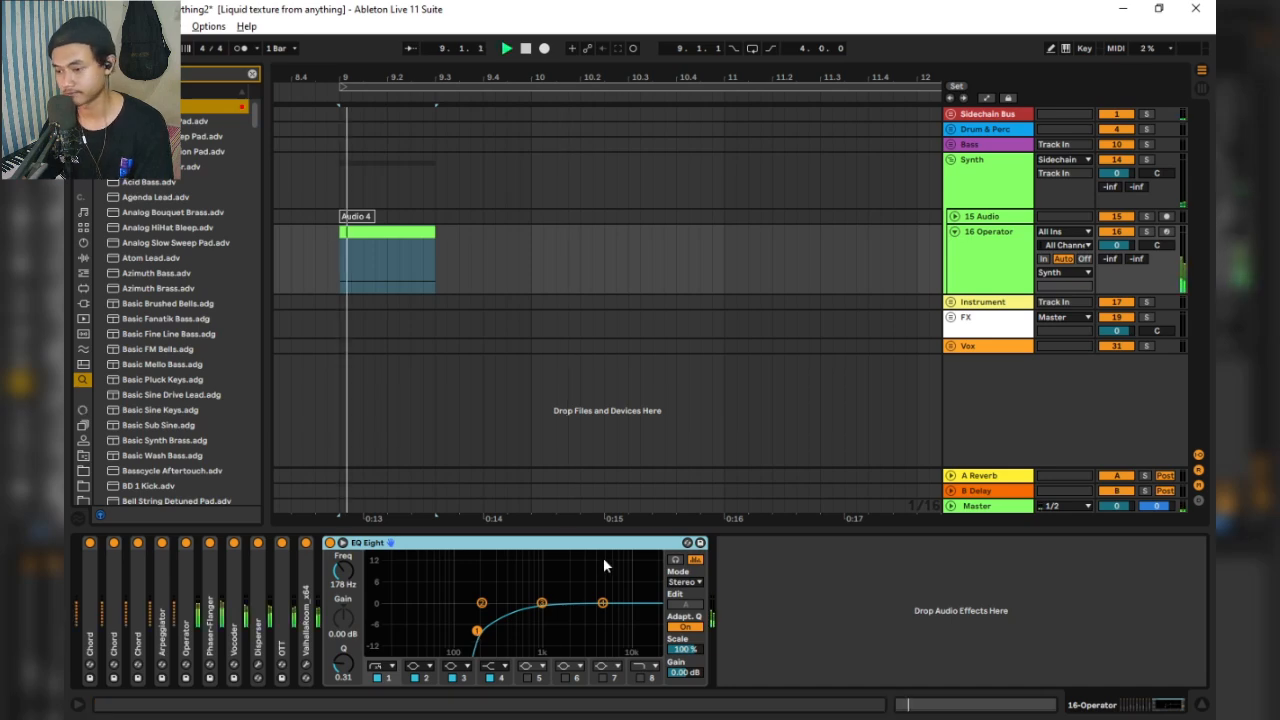